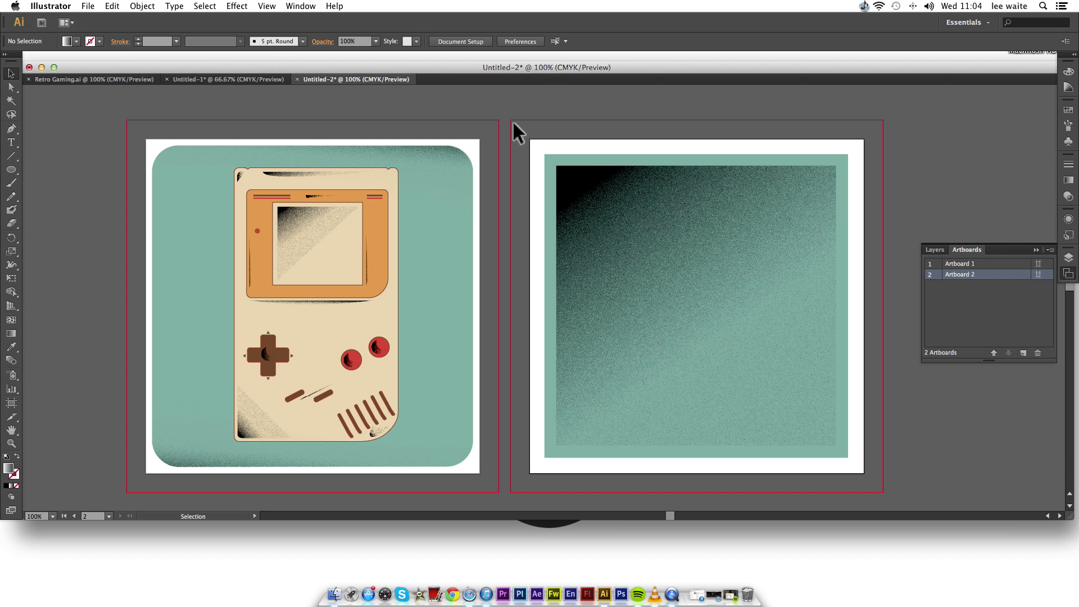
- Scroll across the artboards to view the grainy teal square and the empty space beside it
scroll(513, 123, right, 6)
scroll(518, 133, right, 4)
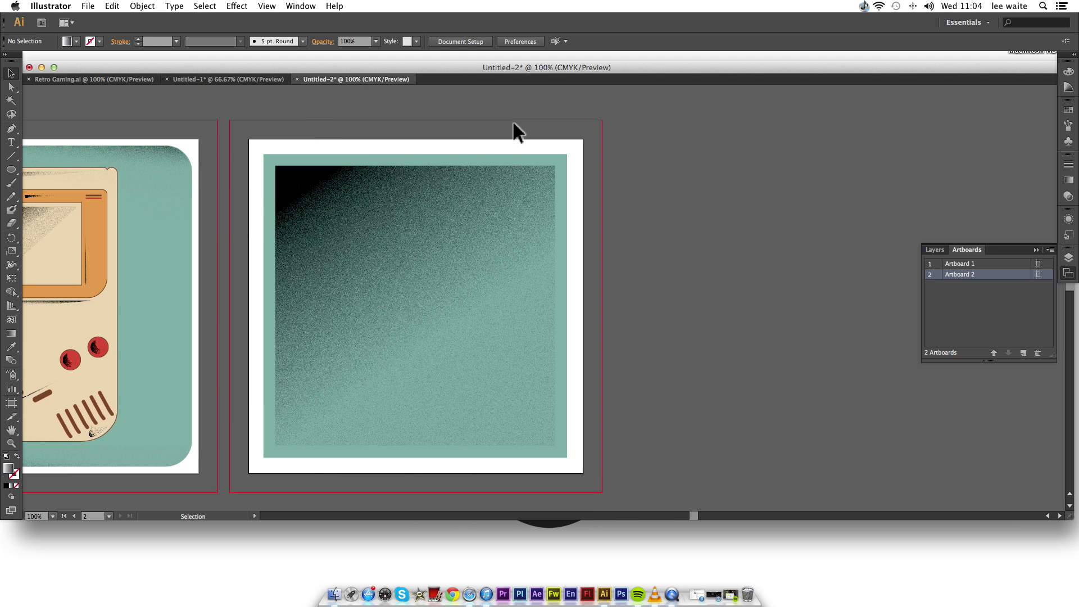
scroll(516, 133, left, 10)
scroll(516, 132, right, 7)
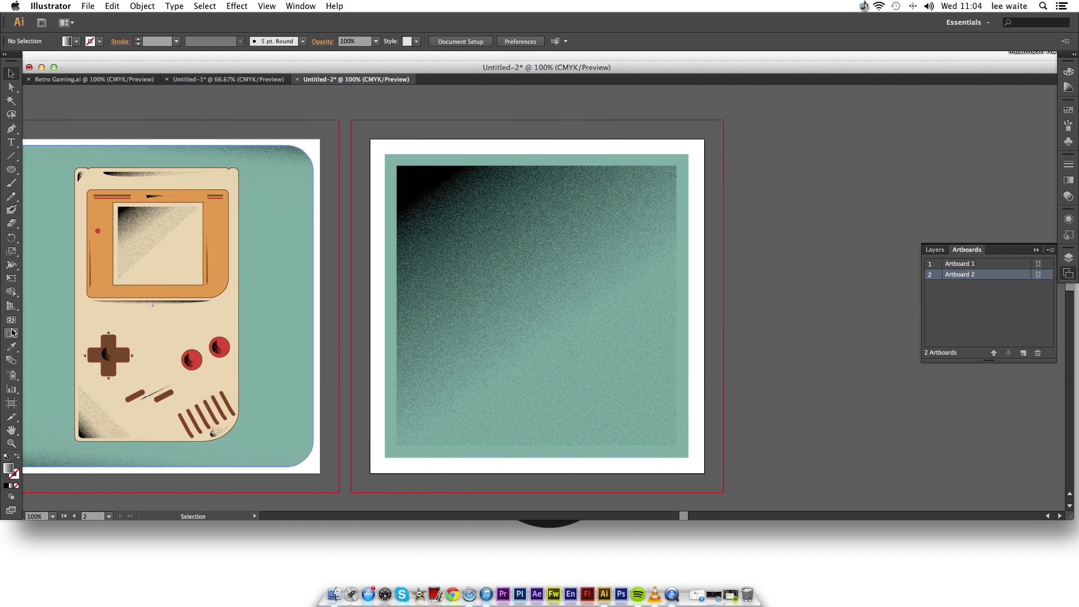
- Add a third artboard and draw a large square covering most of it
click(1023, 353)
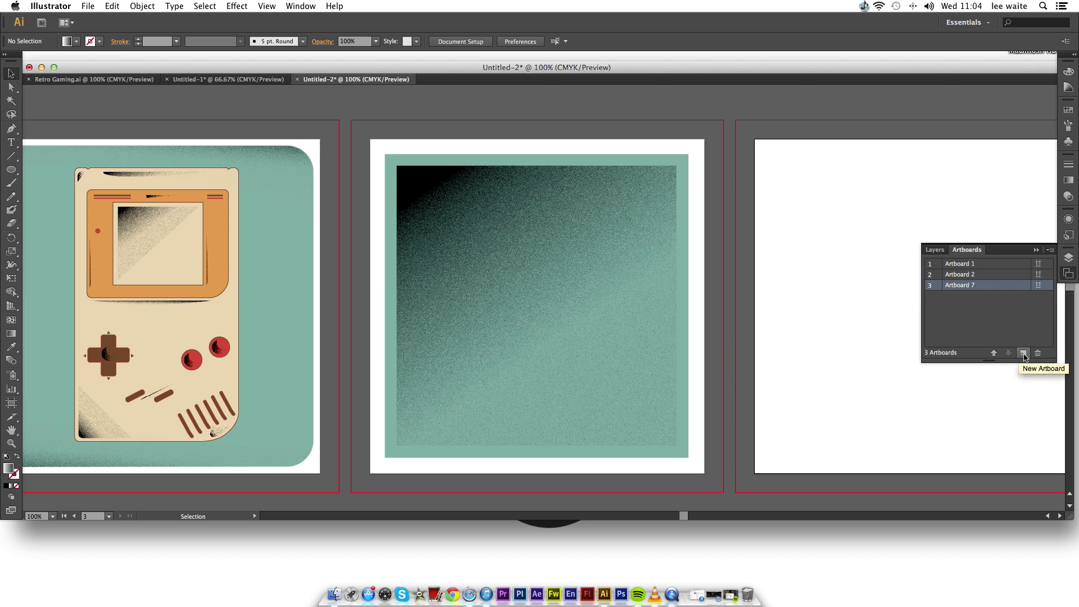
scroll(814, 296, right, 3)
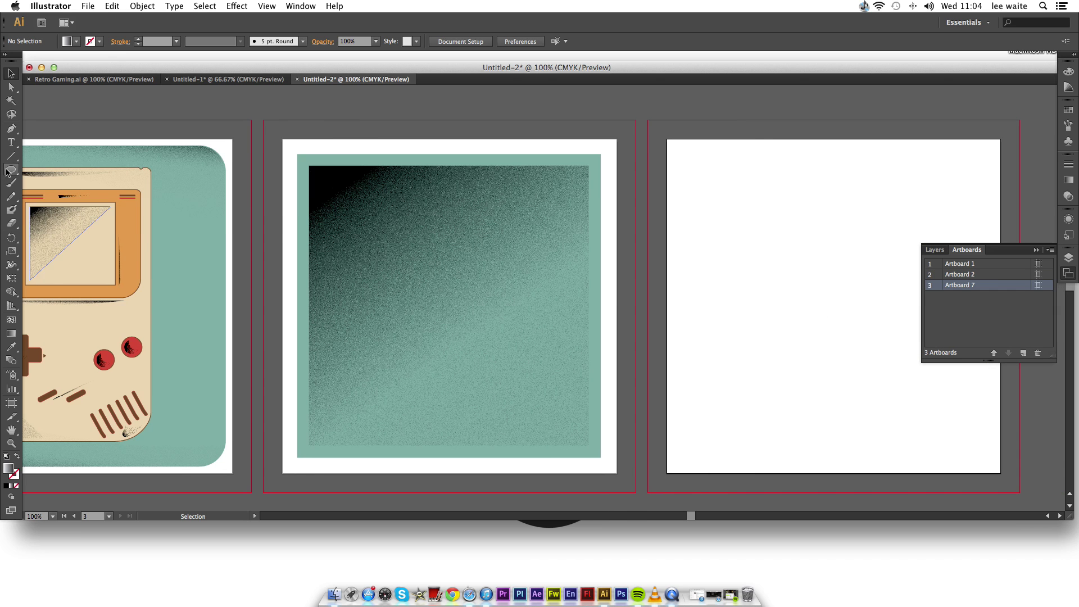
drag(11, 169, 41, 171)
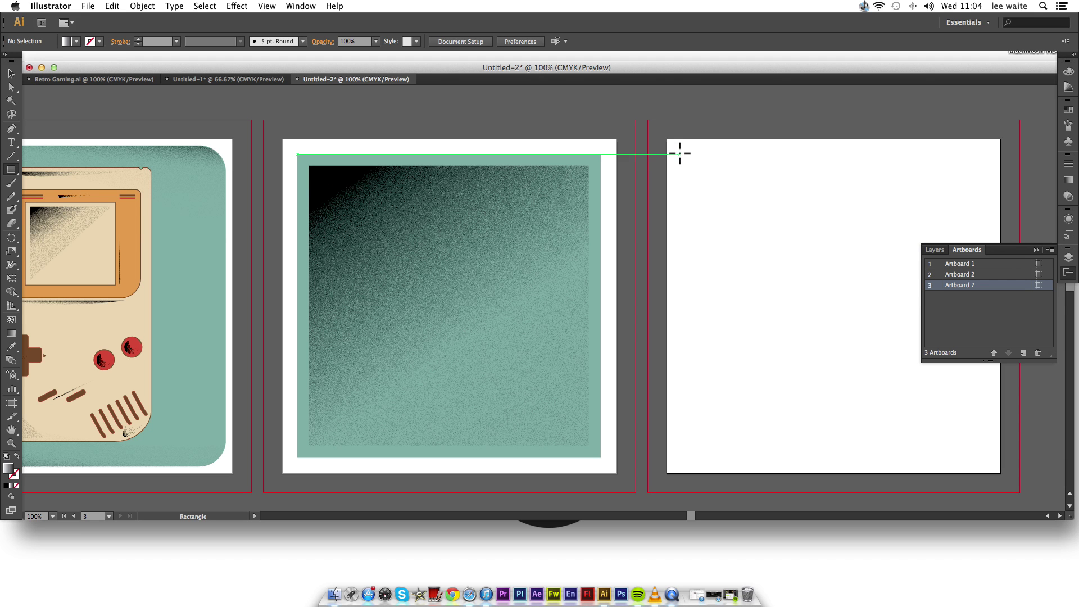
mouse_move(680, 154)
mouse_down()
mouse_move(905, 398)
mouse_move(1000, 459)
mouse_move(986, 460)
mouse_up()
scroll(946, 418, down, 1)
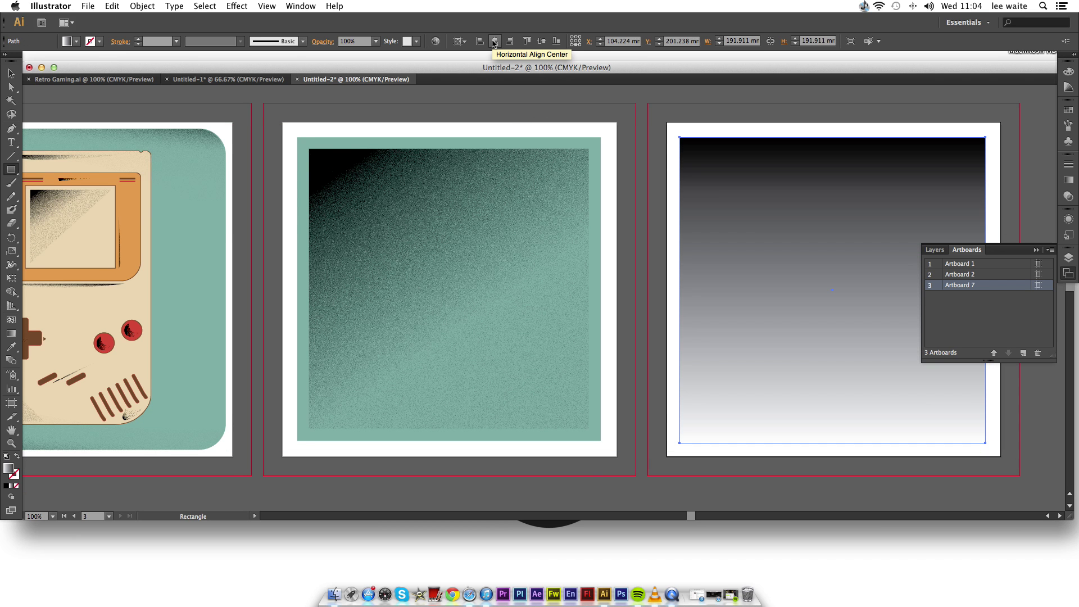
- Centre the gradient square horizontally and vertically on the new artboard
click(494, 41)
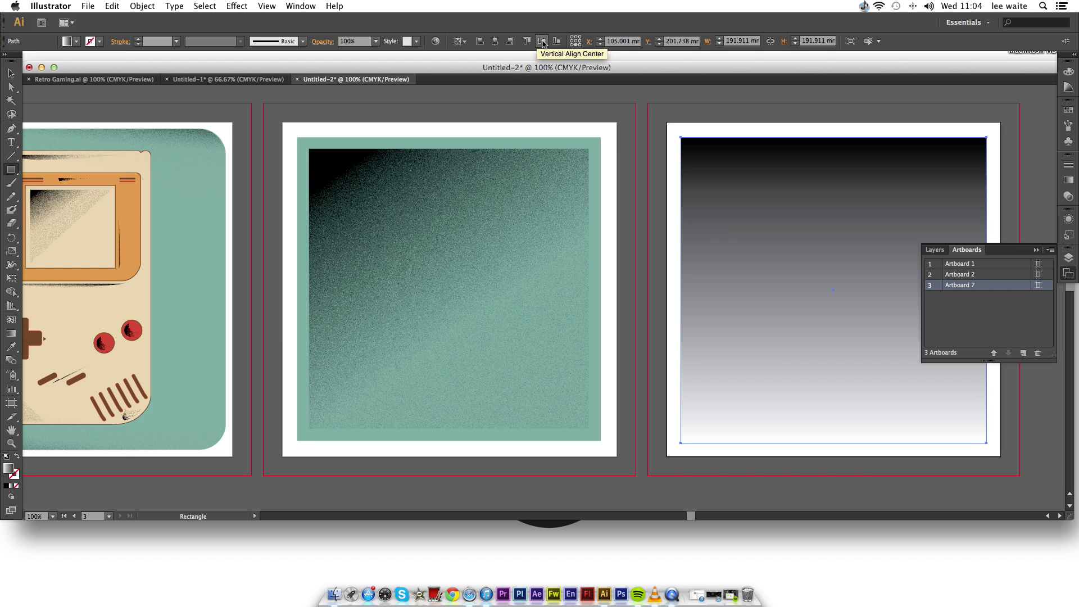
click(543, 42)
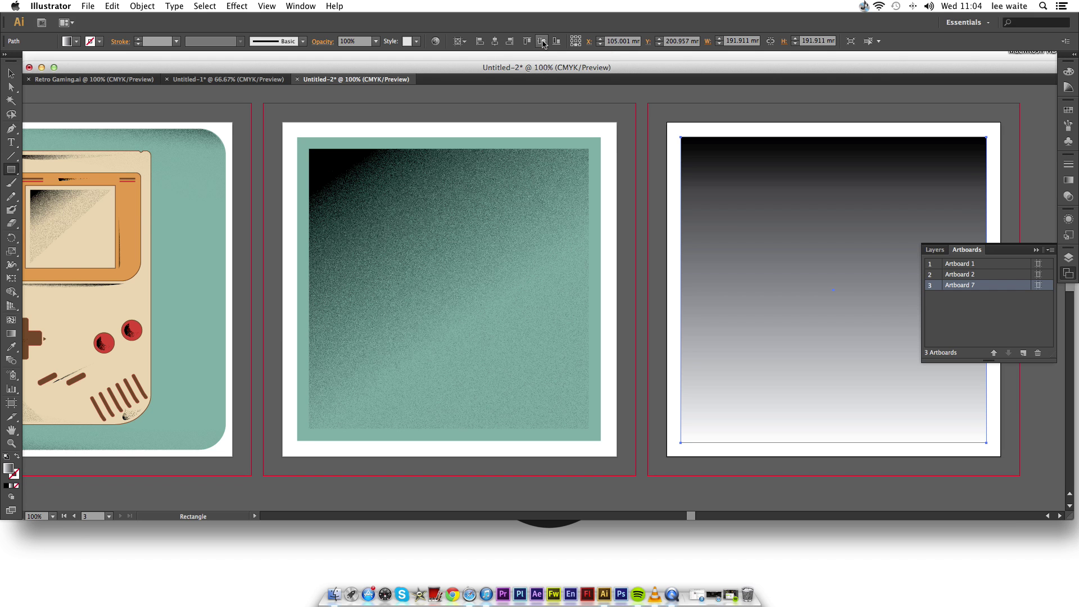
click(460, 42)
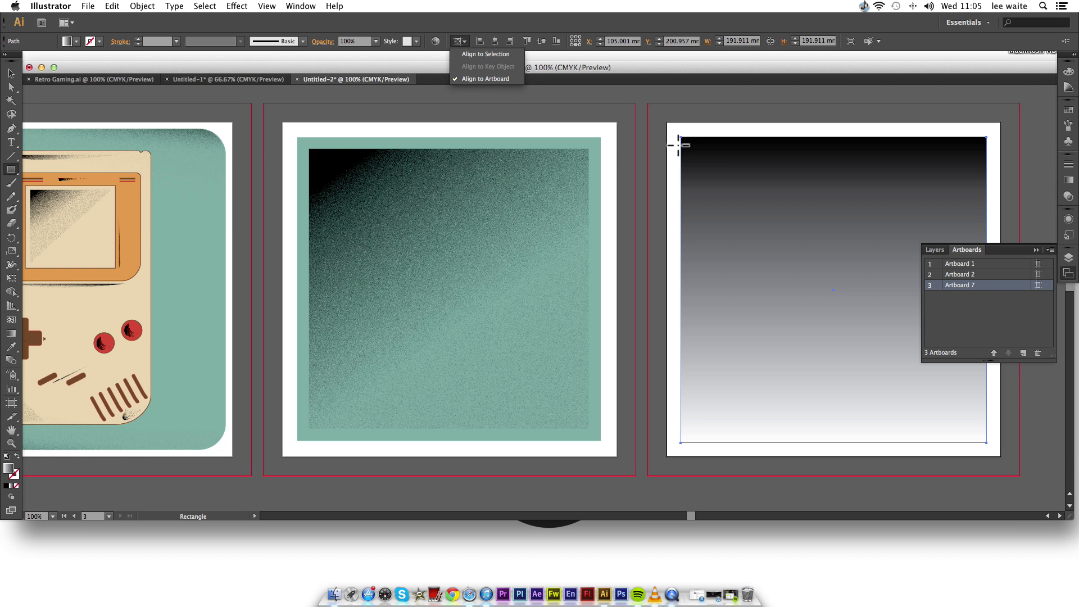
click(652, 109)
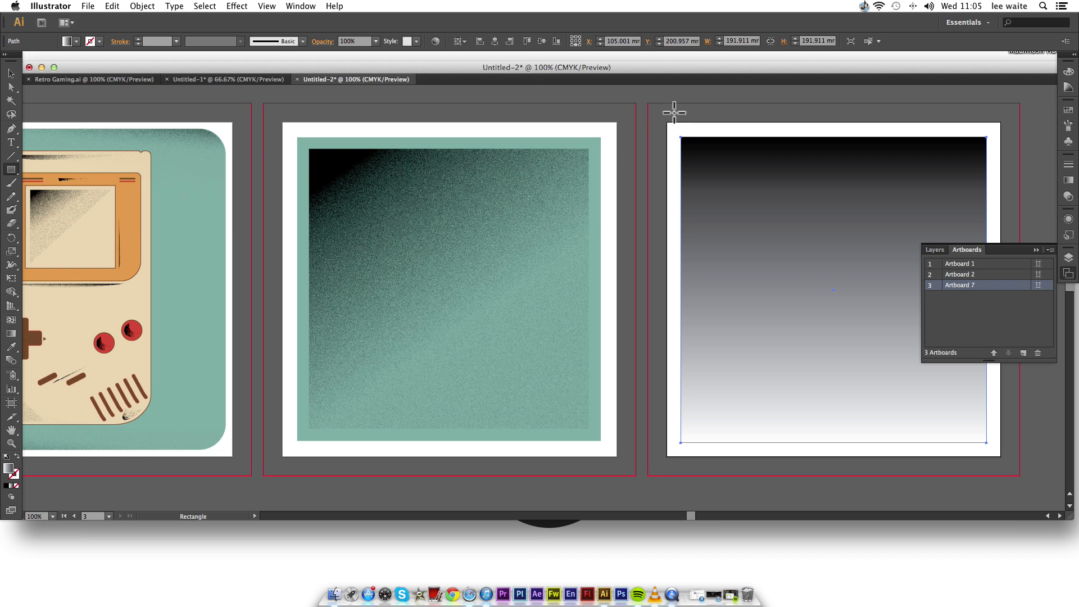
key(v)
click(837, 135)
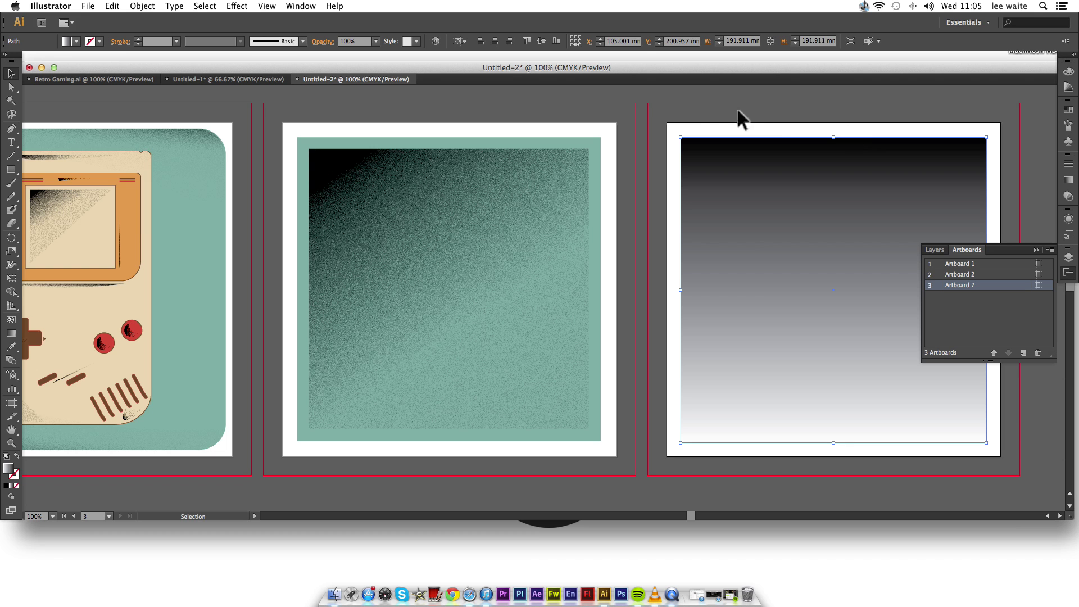
click(738, 112)
- Eyedropper the teal border colour from Artboard 2 onto the new square
scroll(693, 116, right, 5)
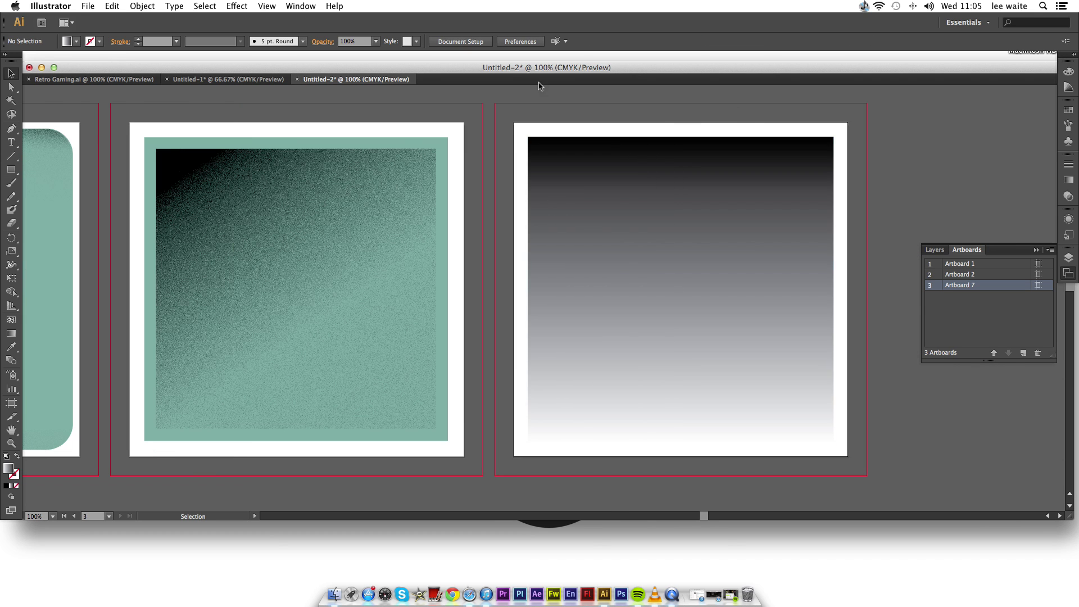
click(667, 305)
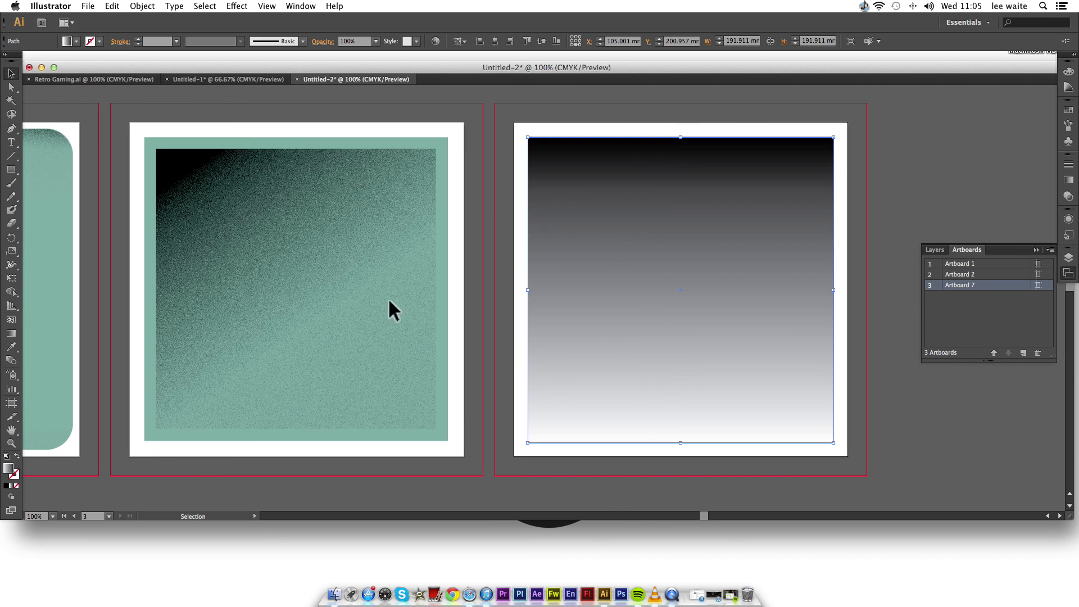
key(i)
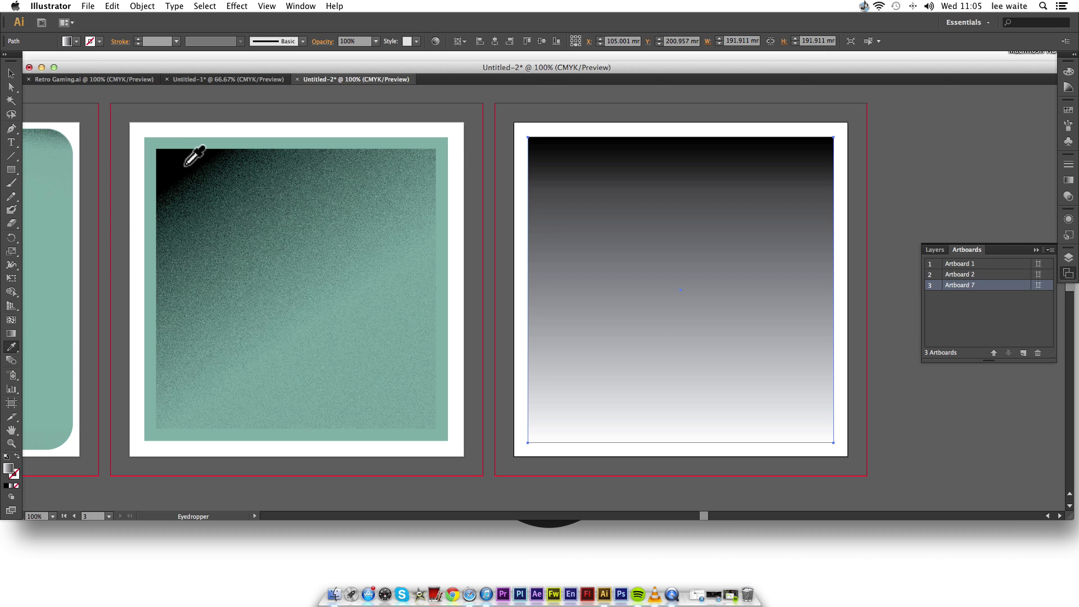
click(197, 142)
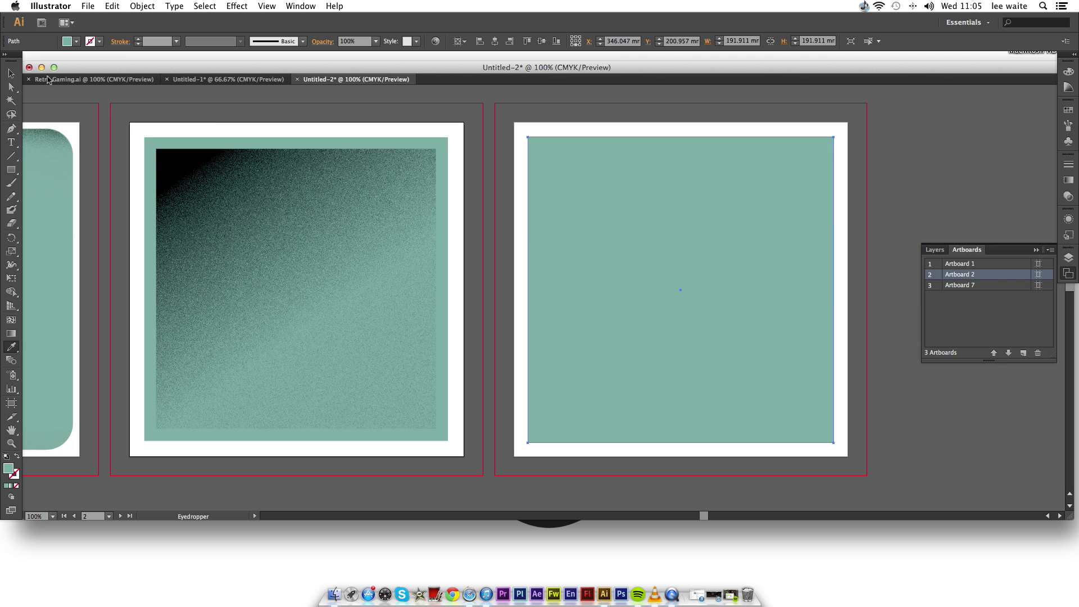
click(11, 73)
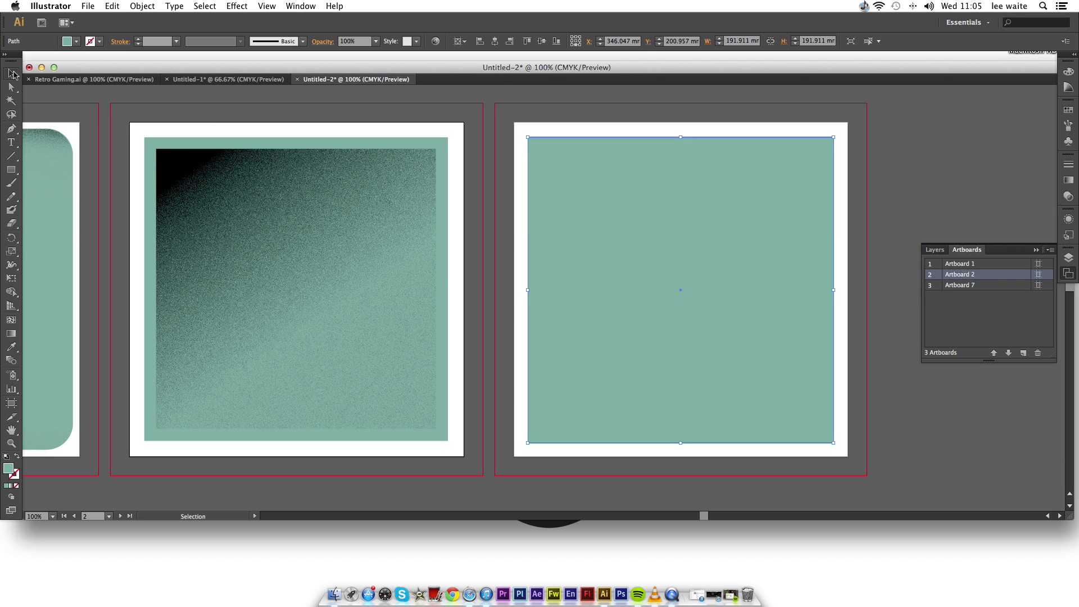
click(542, 113)
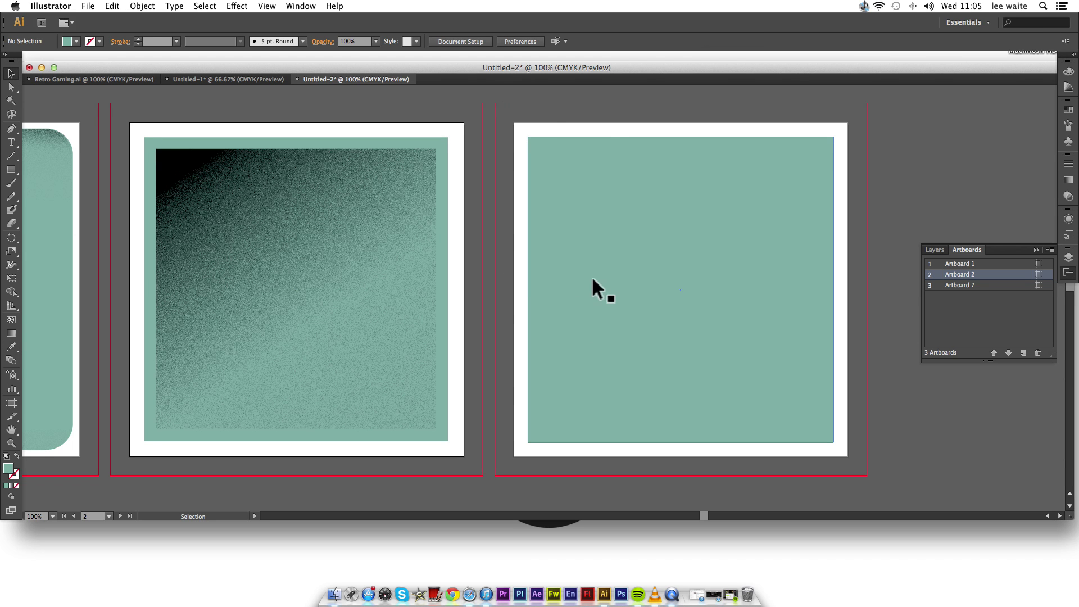
click(11, 169)
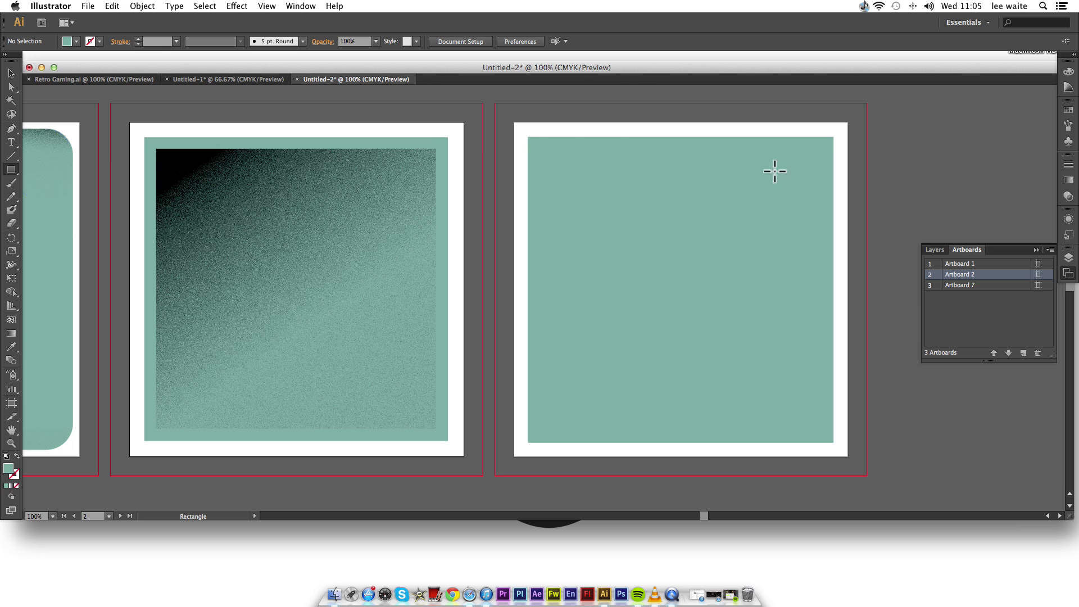
- Draw a 178.506 mm inner square and centre it horizontally and vertically on the artboard
drag(539, 148, 822, 431)
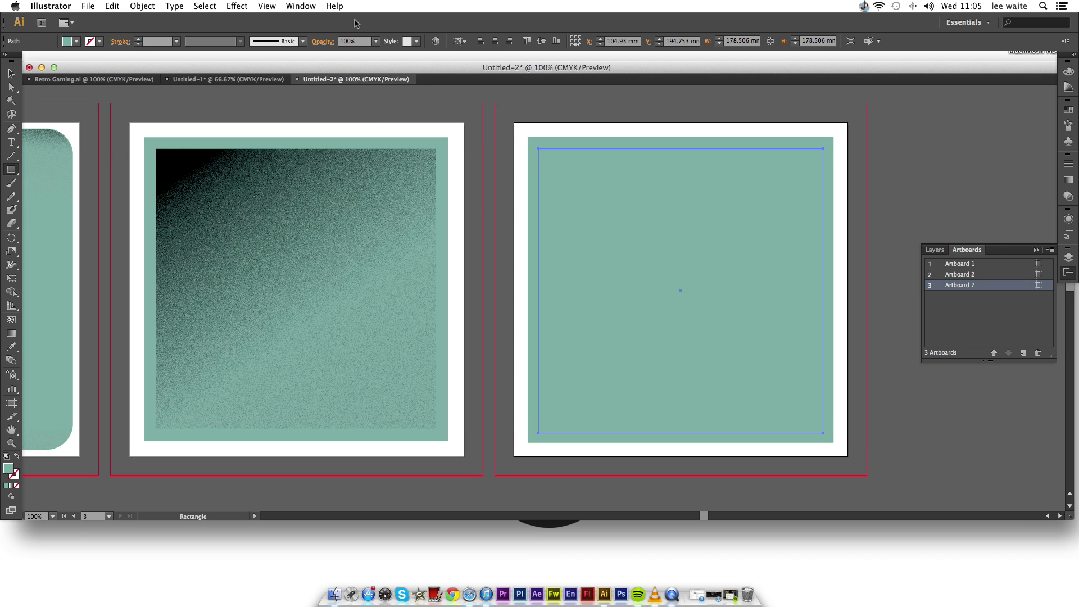
click(495, 42)
click(541, 42)
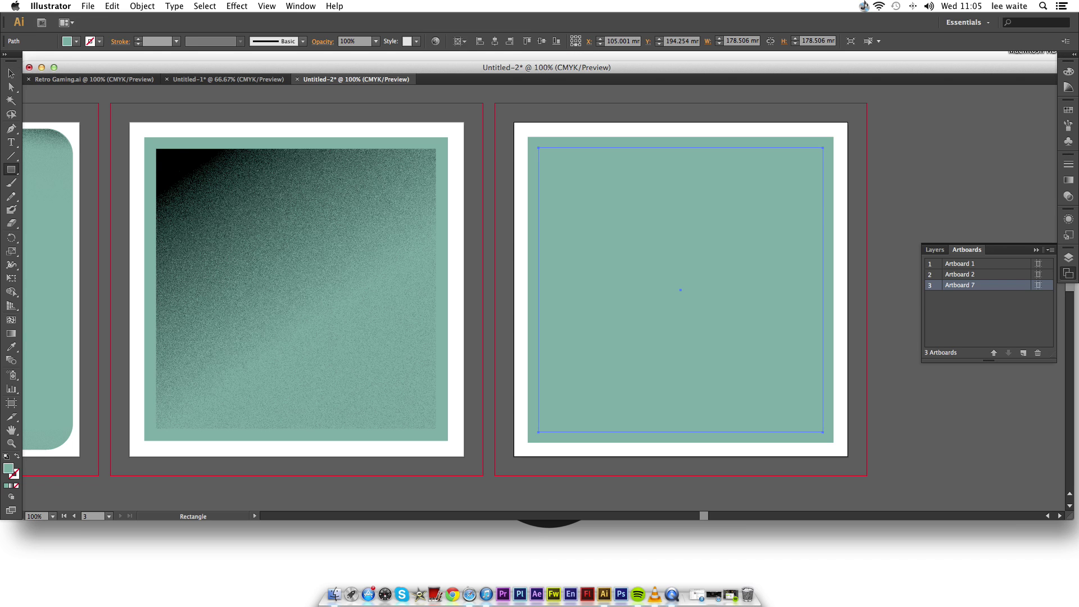
click(1070, 181)
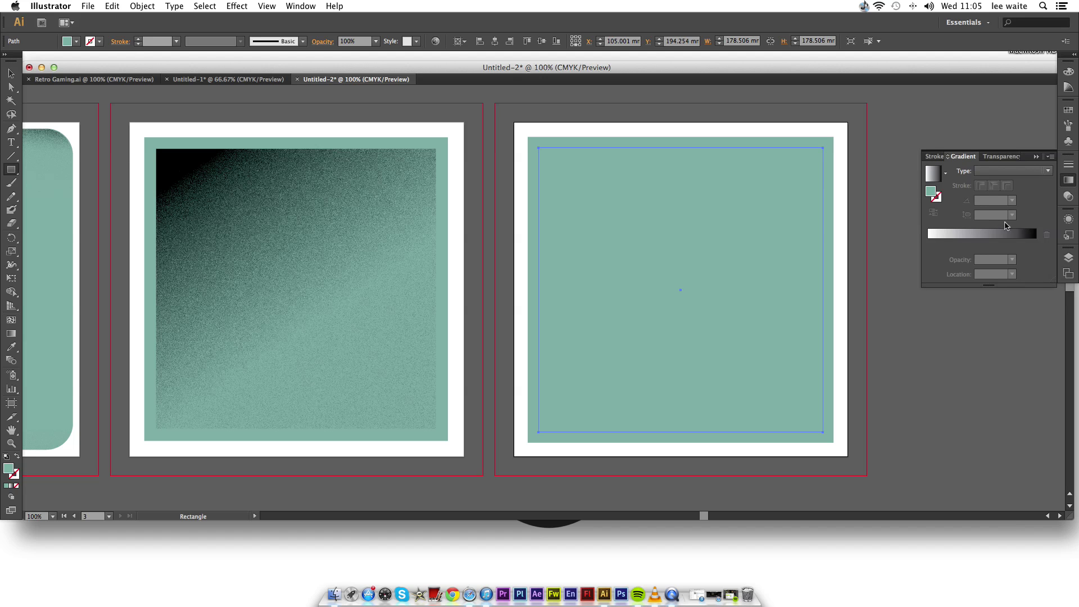
- Fill the inner square with a black-to-white linear gradient at 120°, midpoint near 41.6%
click(991, 237)
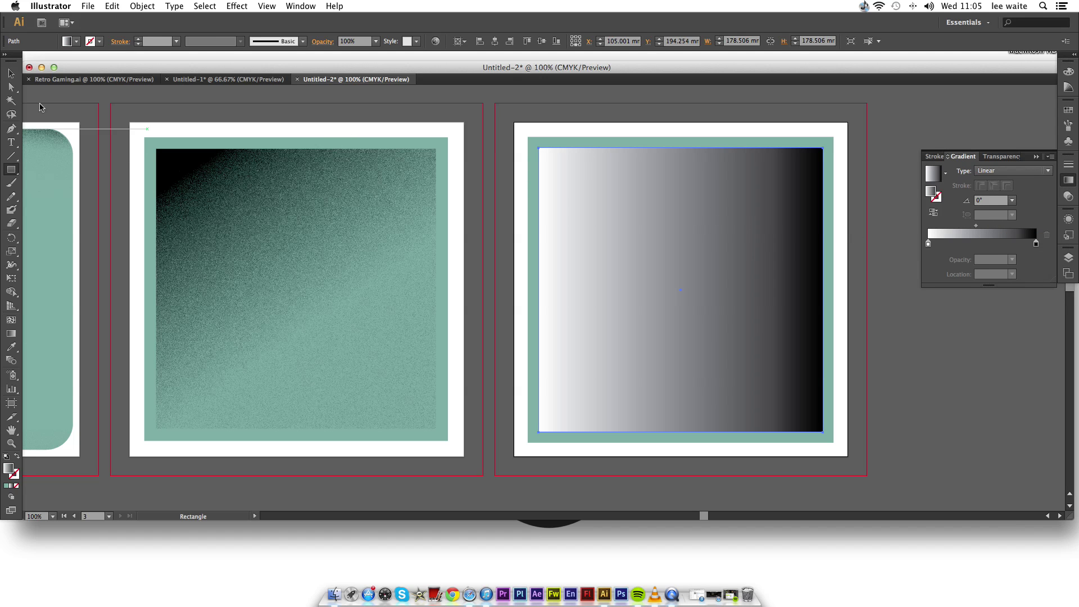
click(10, 73)
mouse_move(976, 226)
mouse_down()
mouse_move(954, 231)
mouse_move(979, 230)
mouse_up()
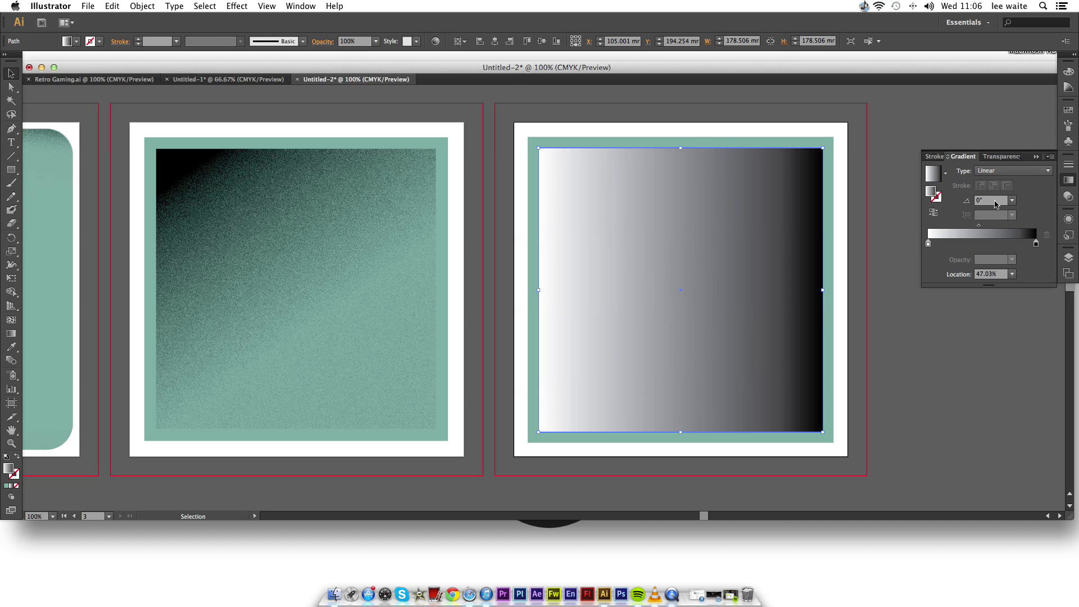
click(1010, 201)
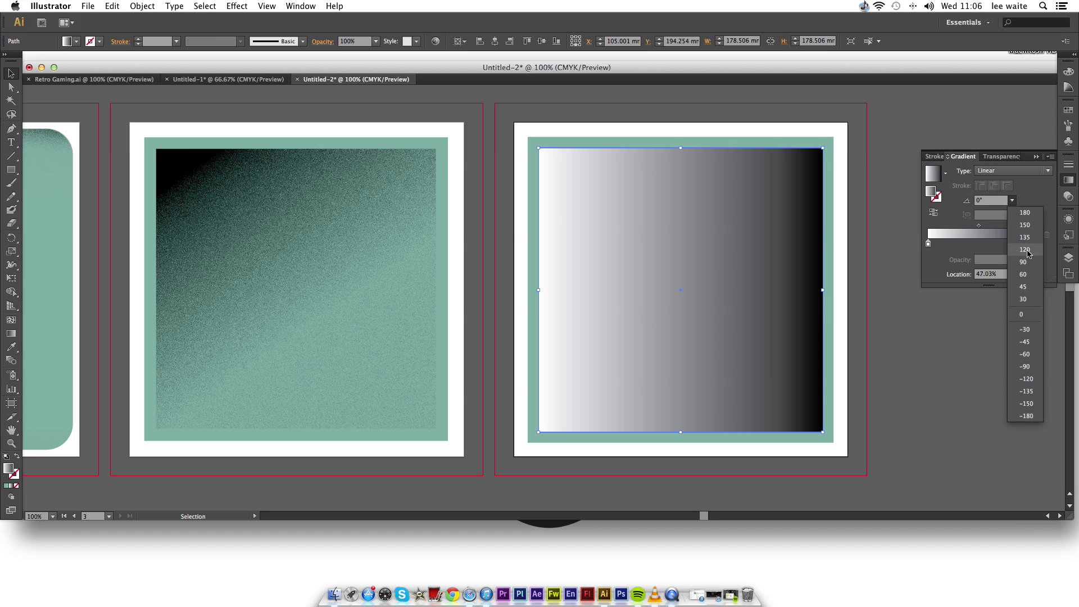
click(1029, 254)
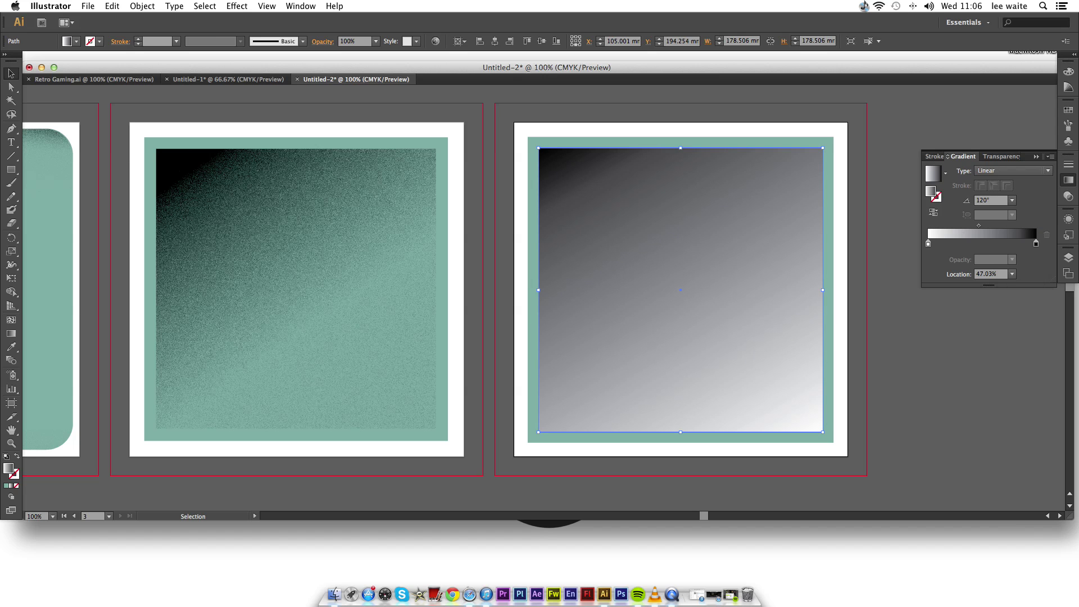
mouse_move(979, 227)
mouse_down()
mouse_move(991, 229)
mouse_move(975, 230)
mouse_up()
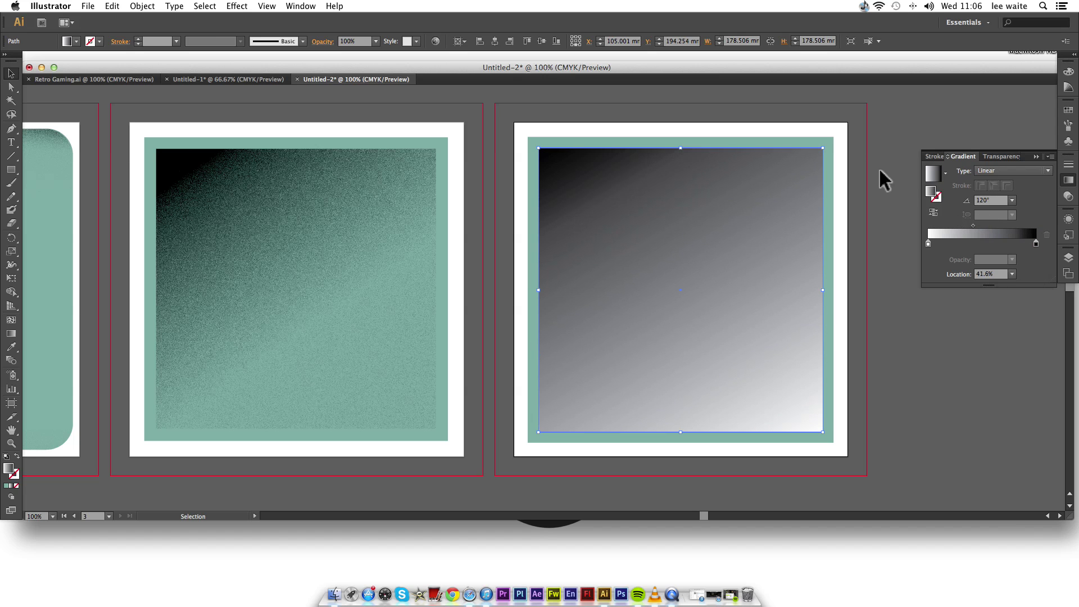
click(879, 168)
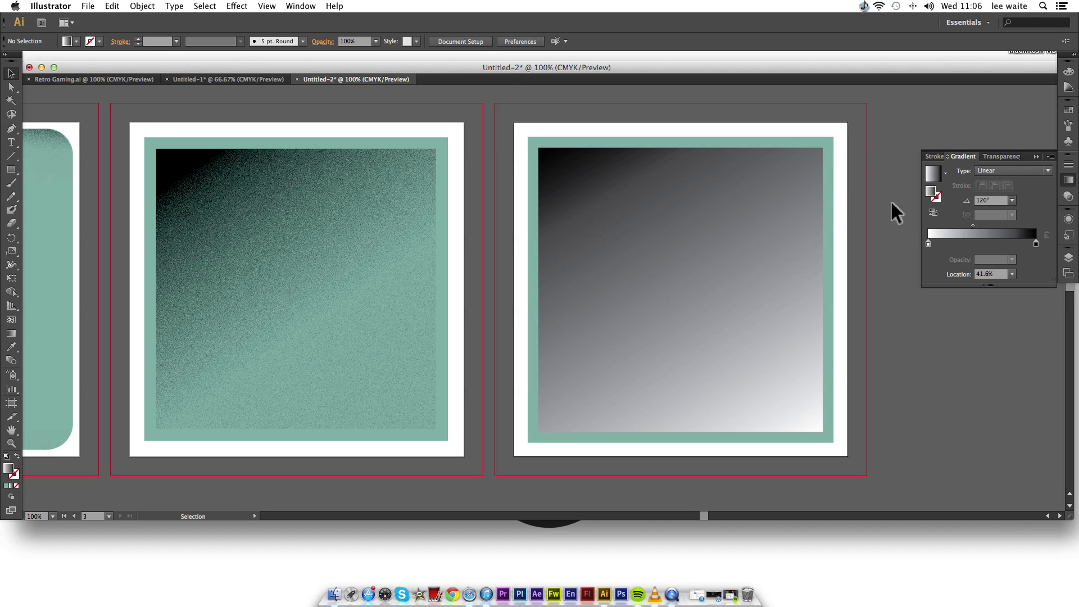
- Collapse the Layers panel and select the right gradient square
click(1070, 257)
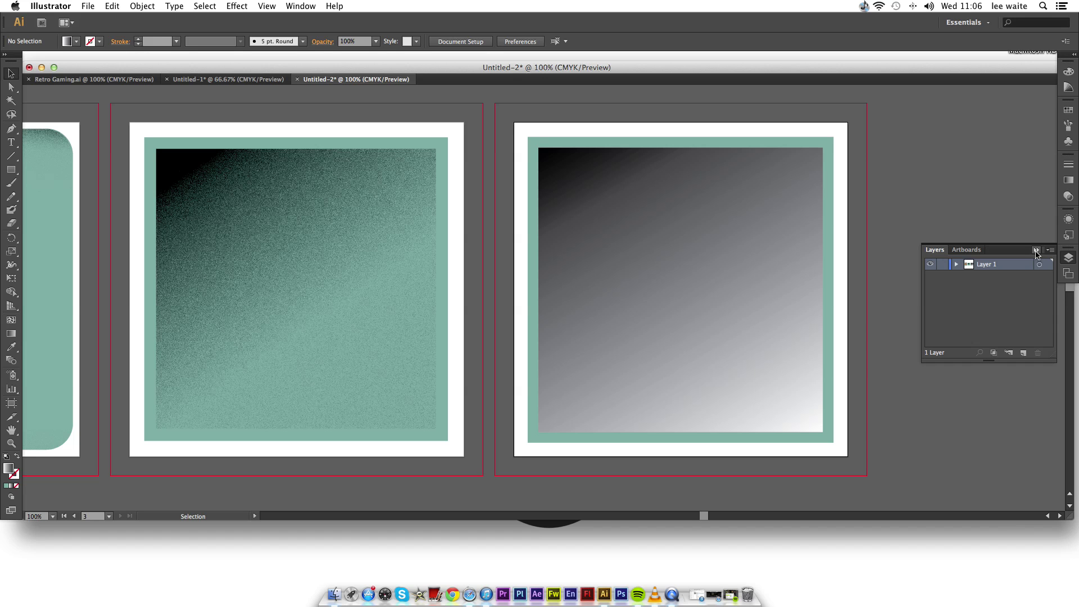
click(1037, 251)
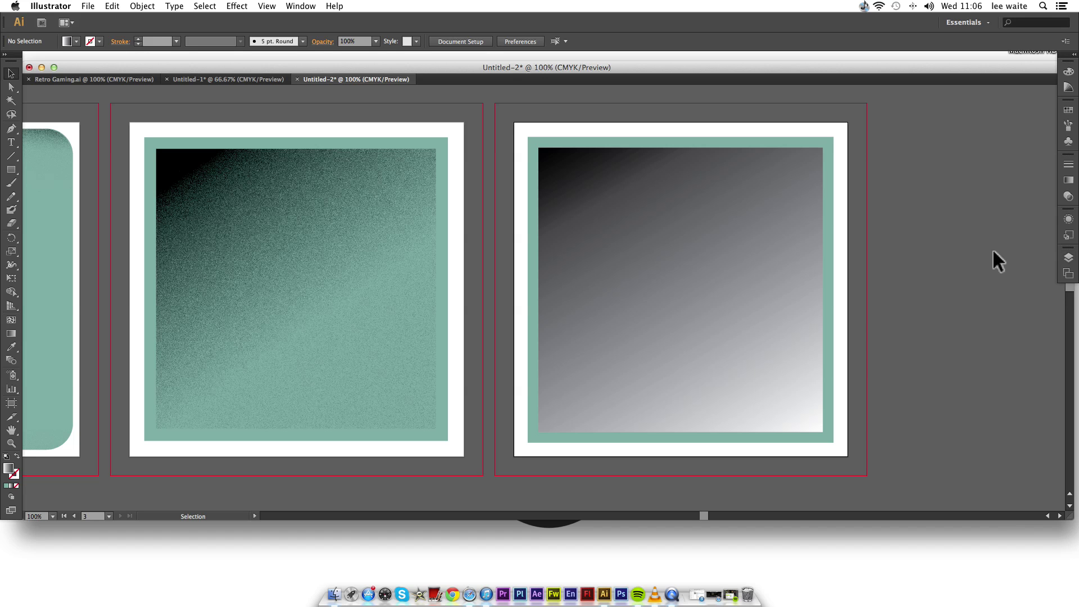
click(795, 245)
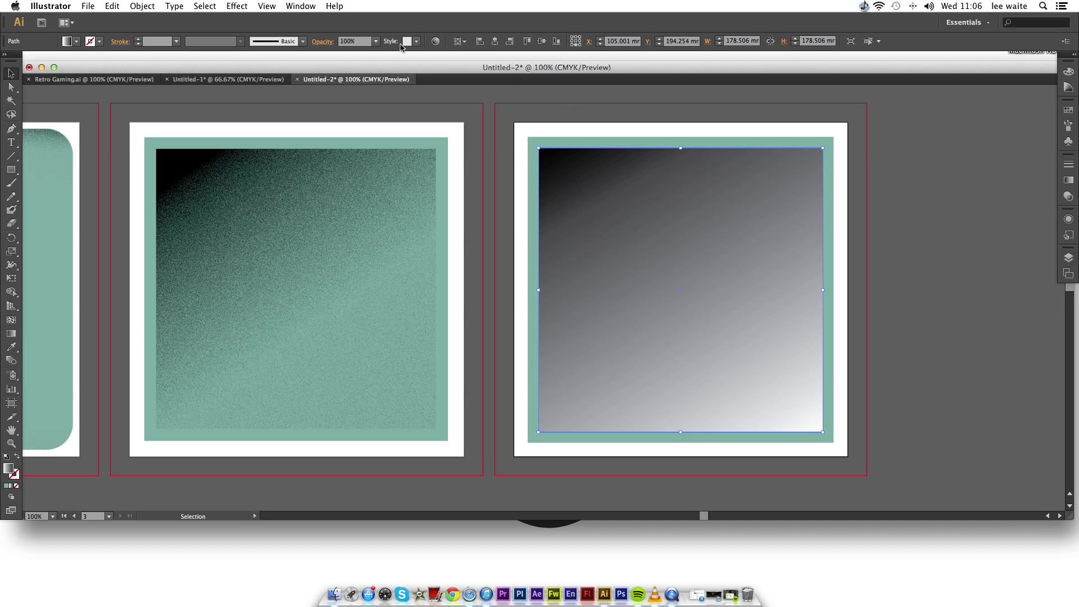
click(236, 6)
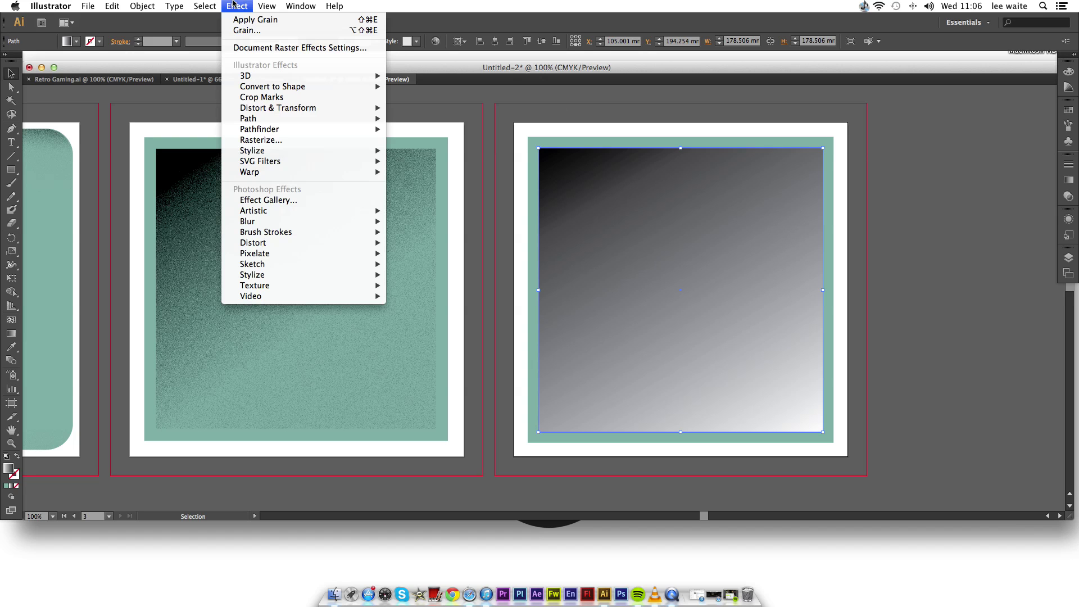
- Open the Effect > Texture > Grain settings and zoom the preview out to 50%
mouse_move(336, 279)
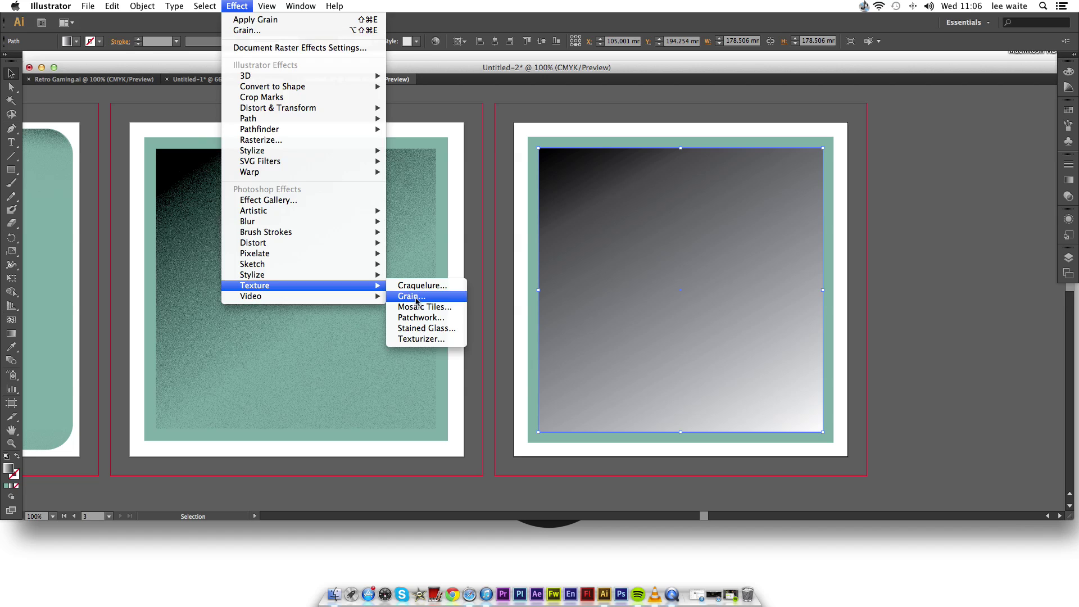
click(416, 298)
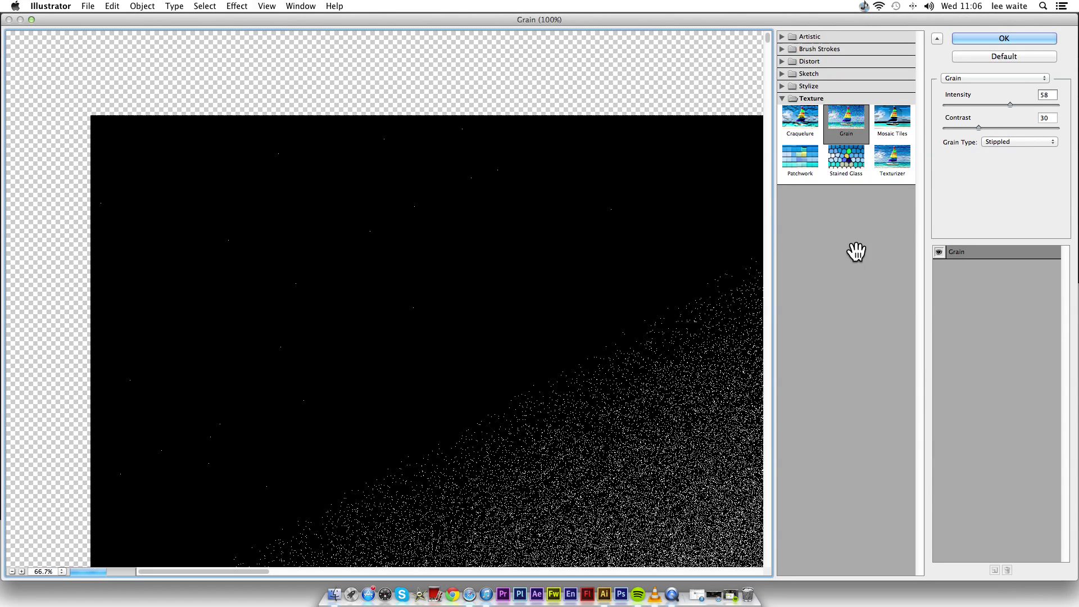
key(super+minus)
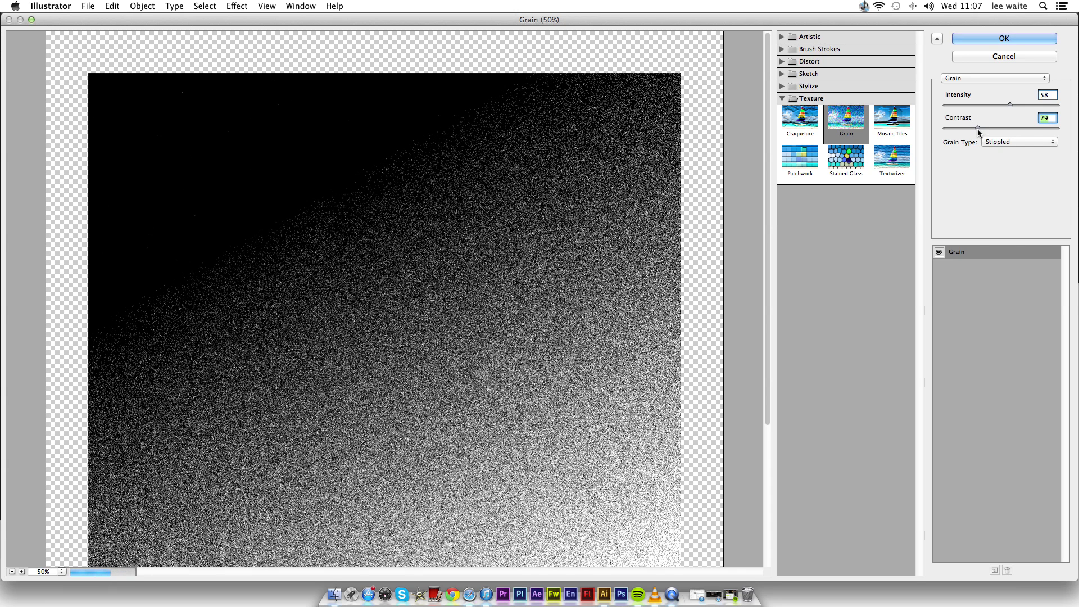
- Keep Stippled as the grain type and apply the Grain effect to the square
click(1012, 142)
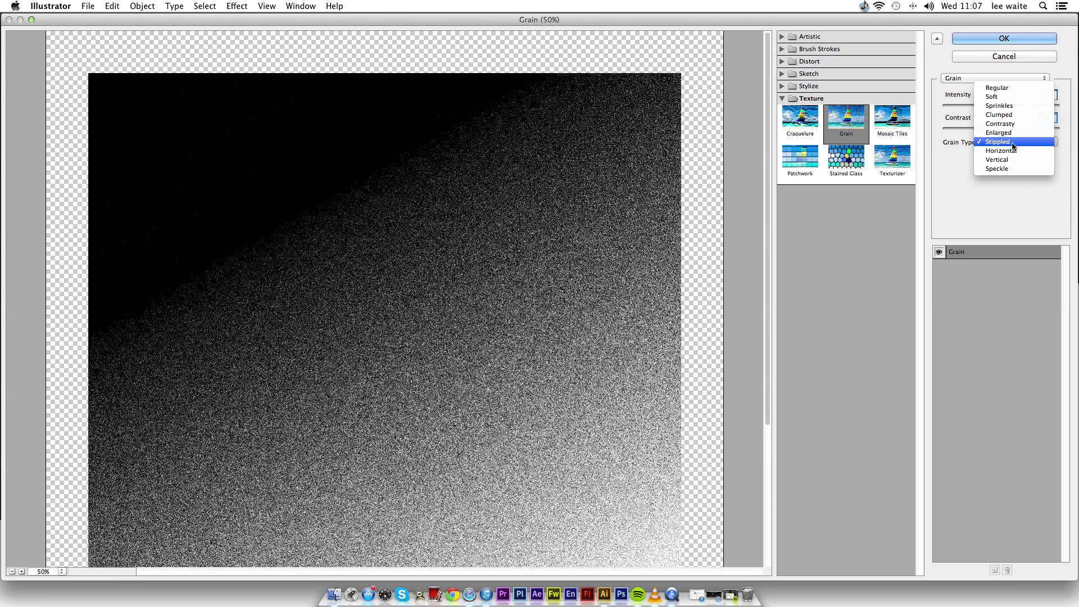
click(1000, 183)
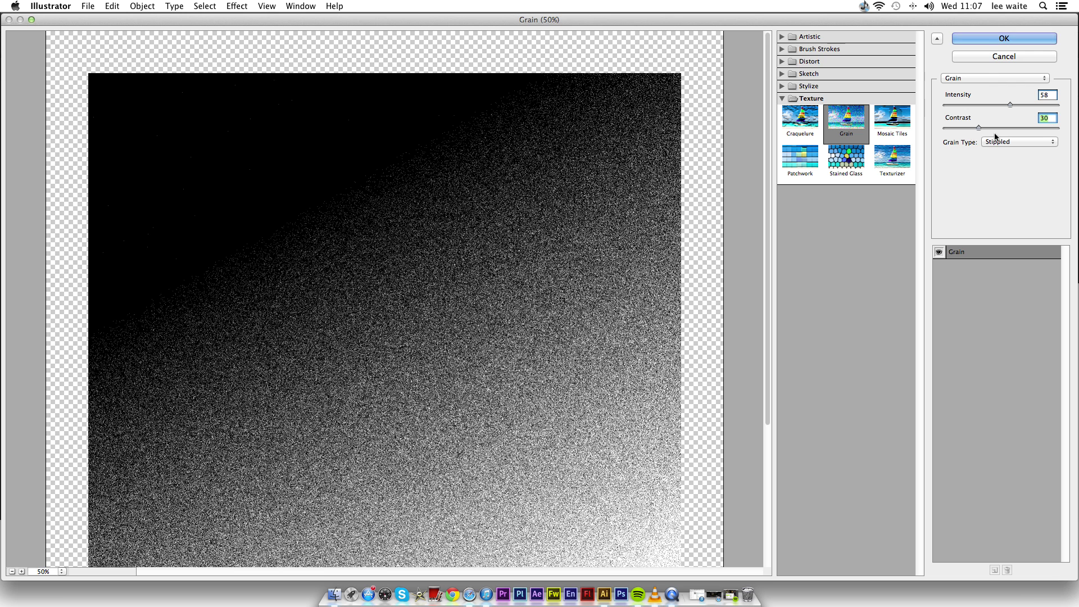
click(994, 40)
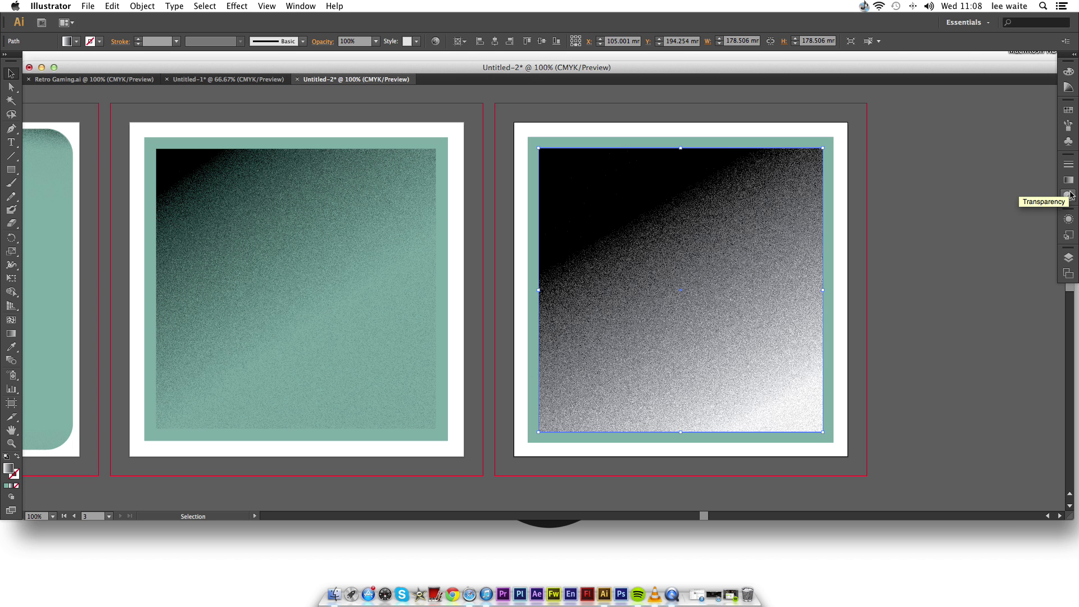
- Set the grainy square's Transparency blending mode to Multiply and deselect to view it
click(1068, 198)
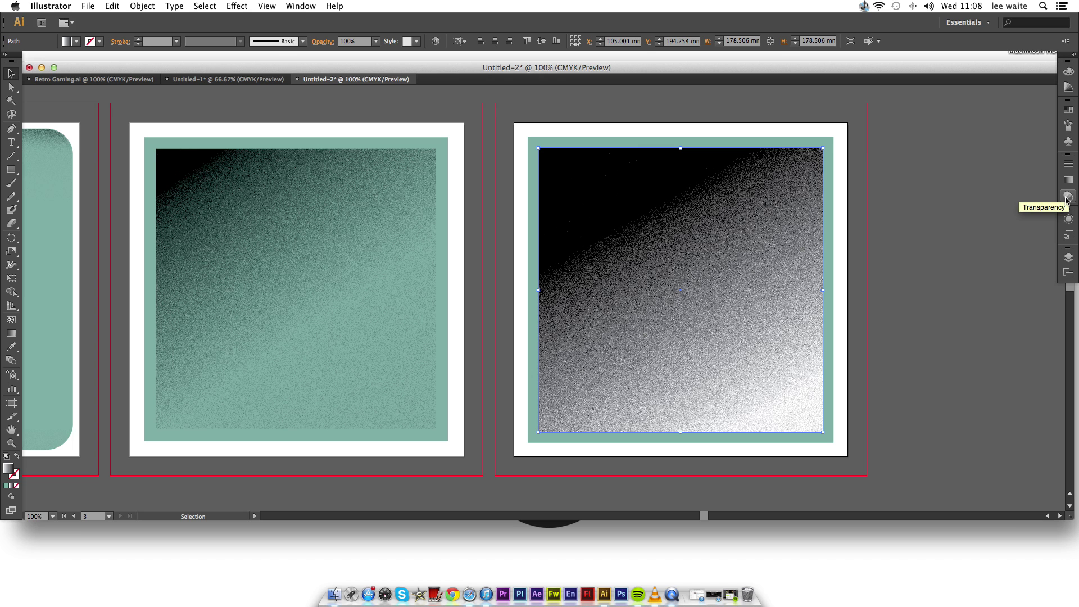
click(1068, 198)
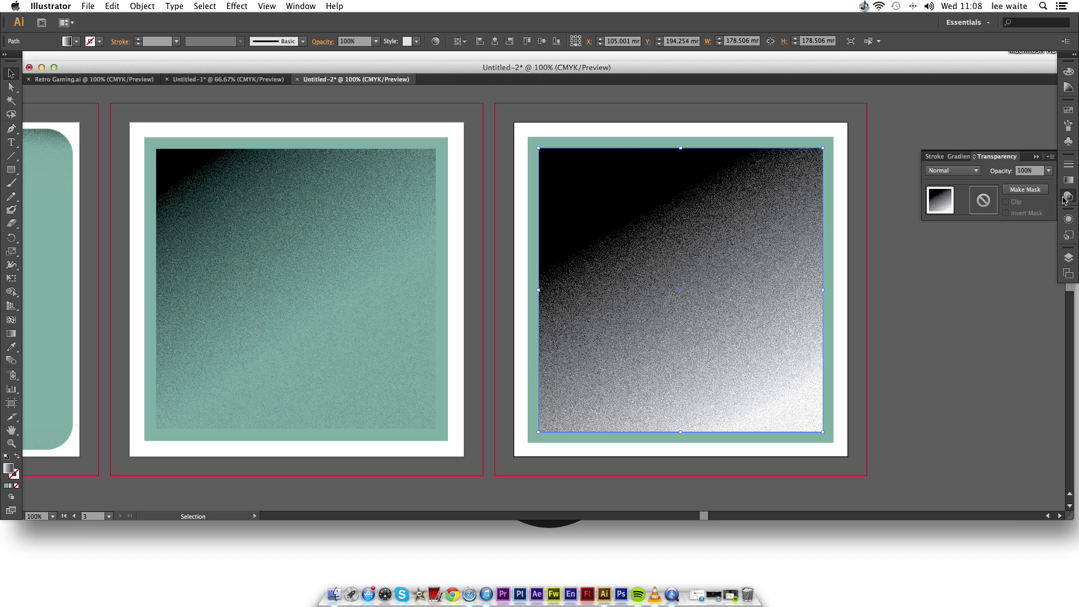
click(977, 171)
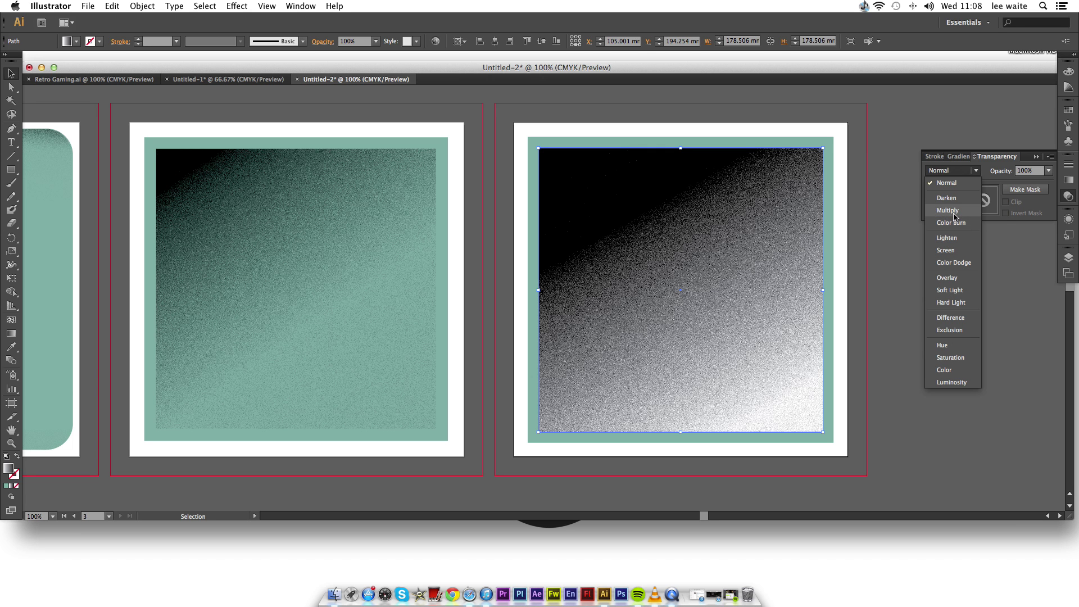
key(Escape)
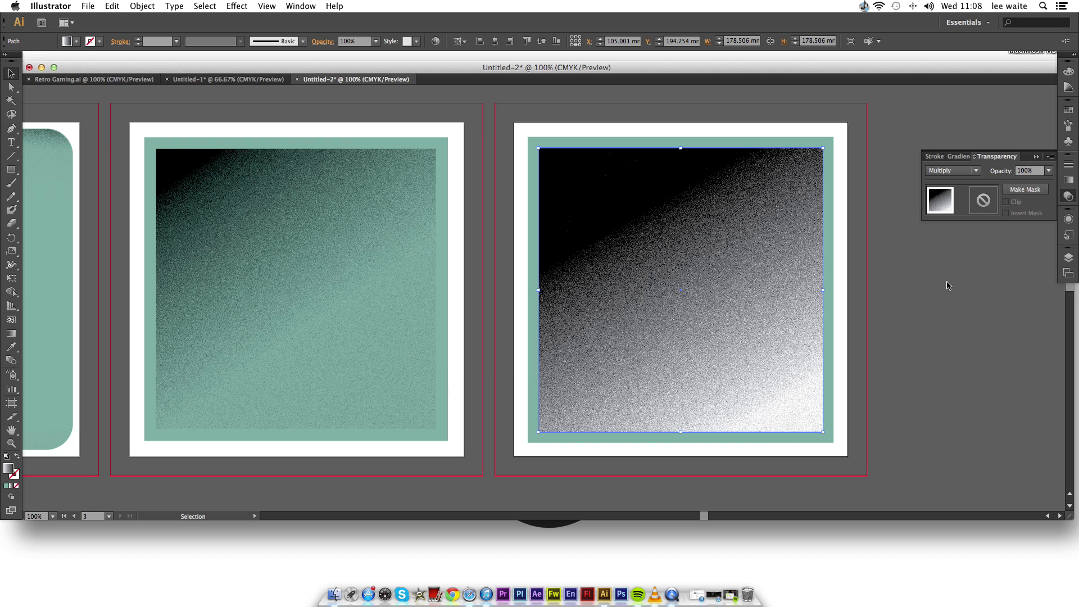
click(935, 297)
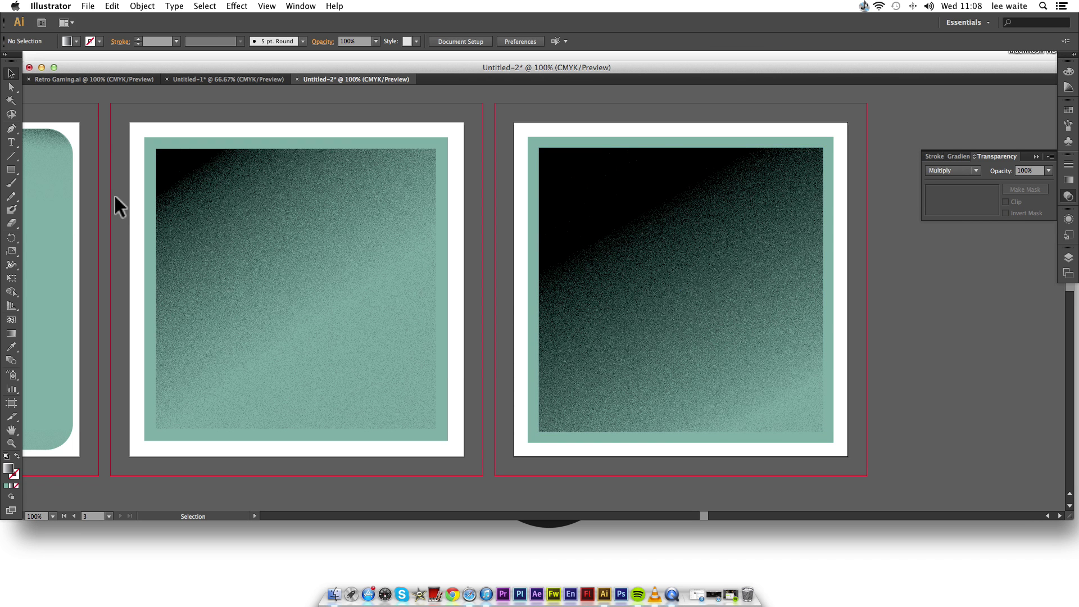
- Drag the grainy square's gradient midpoint to 62.33% location
click(675, 245)
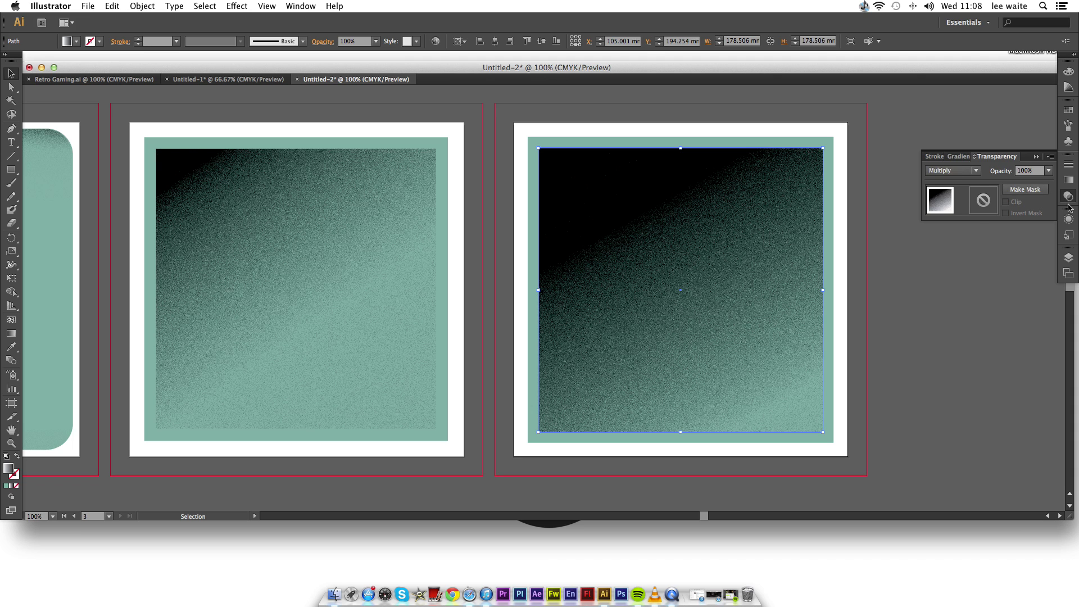
click(1069, 180)
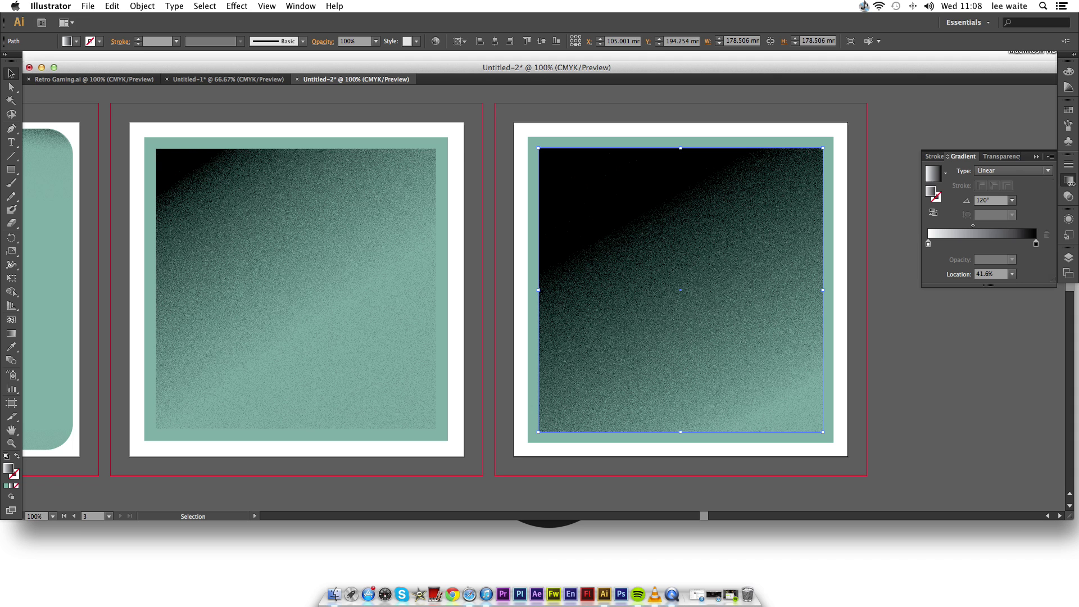
click(974, 226)
drag(975, 227, 998, 230)
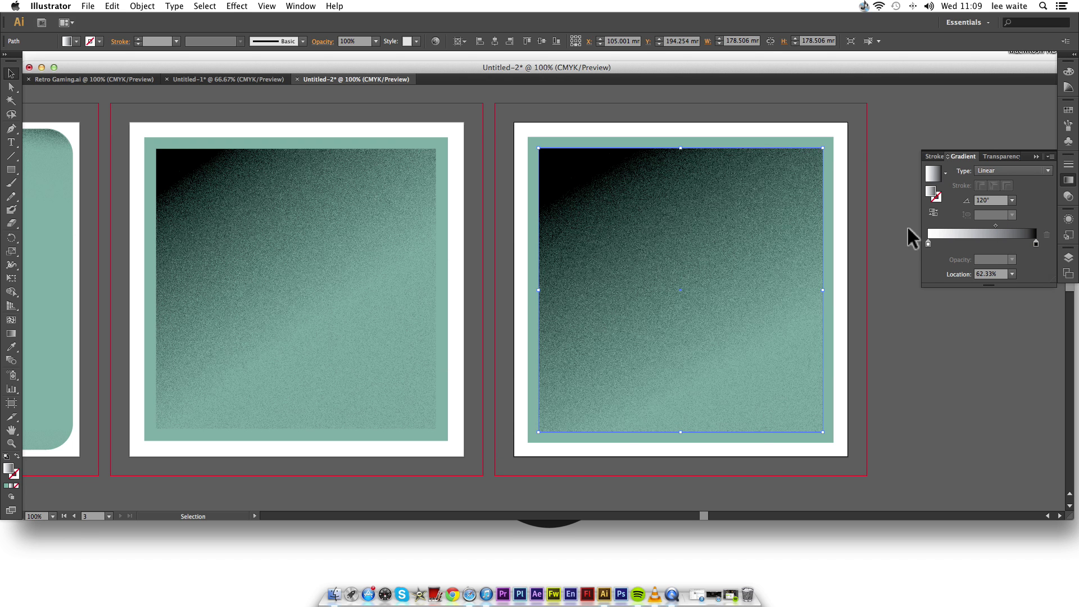
click(885, 233)
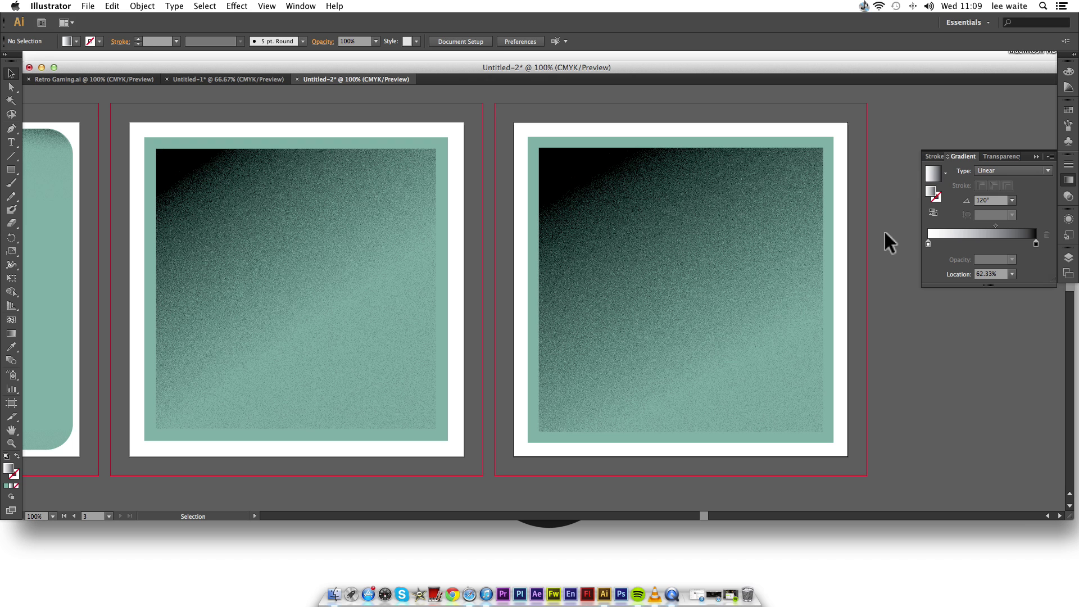
- Add a blank fourth artboard, Artboard 8, to the right of the grainy square
scroll(883, 229, left, 10)
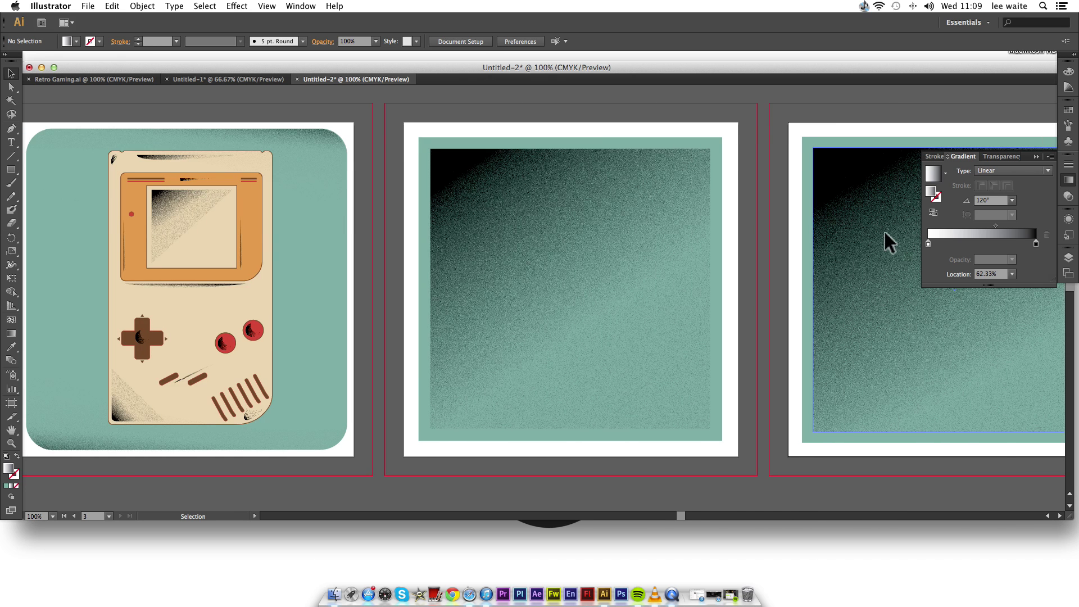
scroll(884, 230, left, 6)
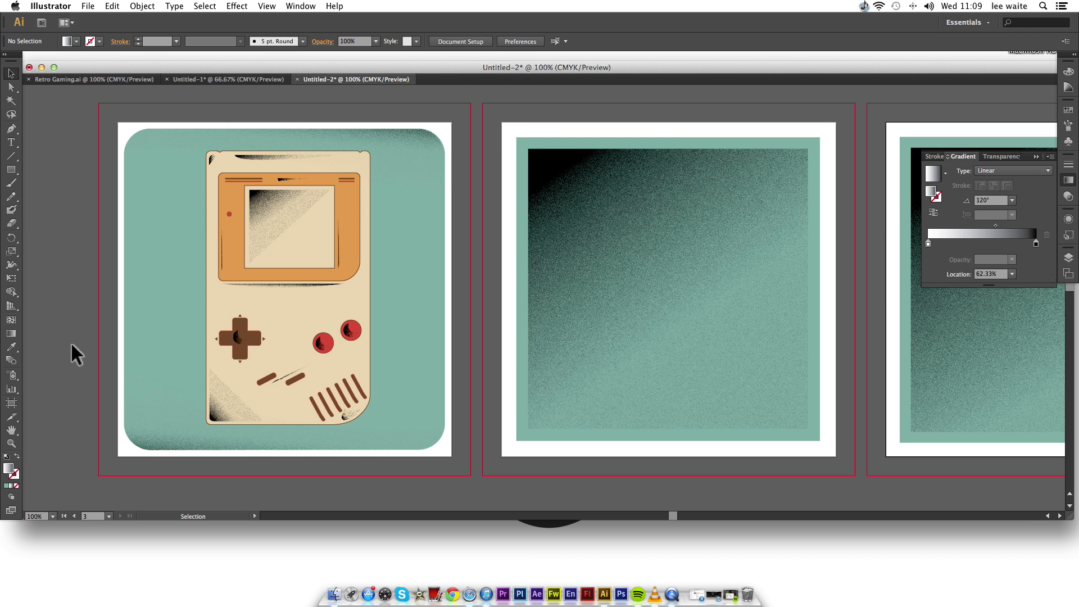
scroll(141, 366, right, 20)
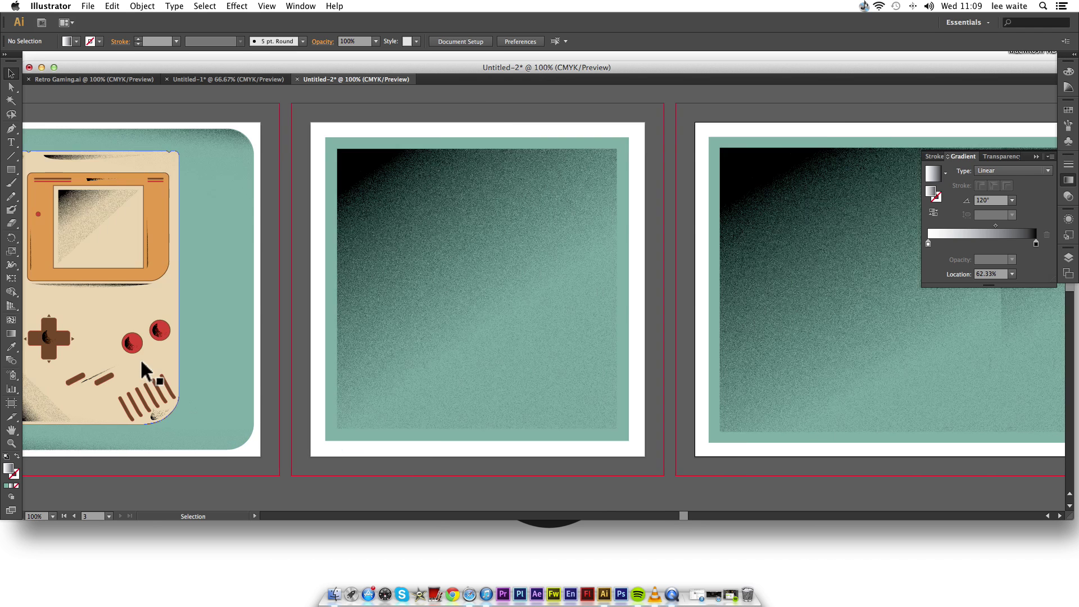
scroll(140, 359, right, 2)
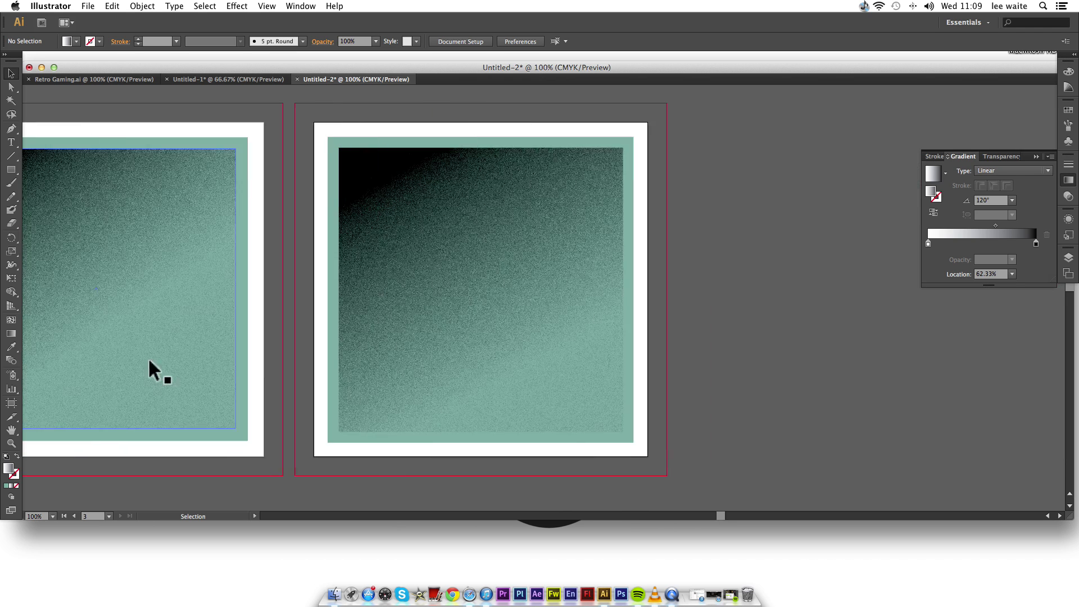
click(500, 340)
click(777, 358)
click(1068, 274)
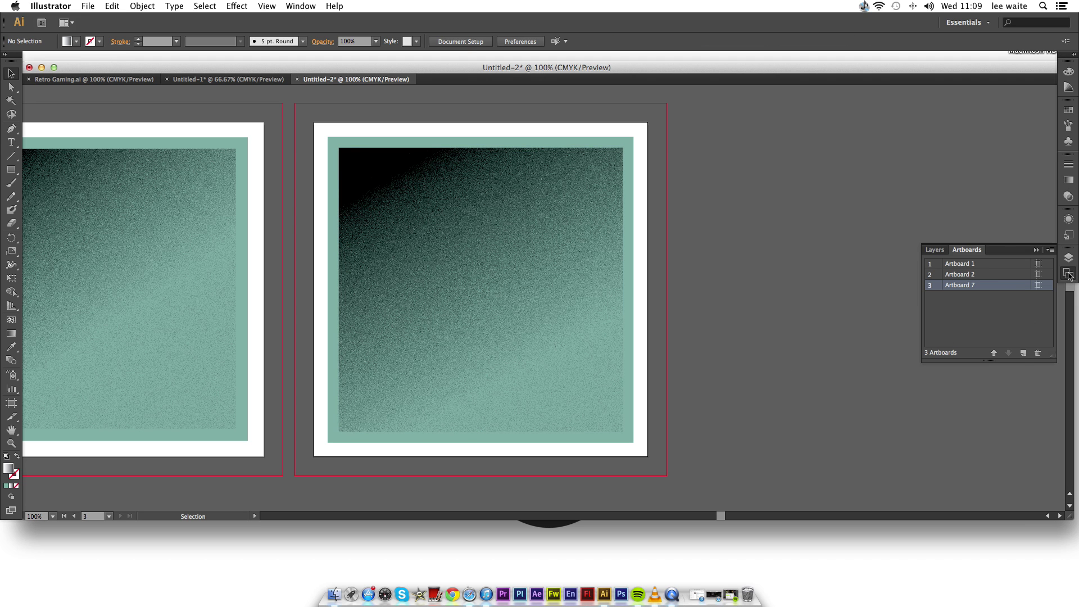
click(1024, 352)
scroll(862, 352, right, 3)
scroll(862, 353, right, 5)
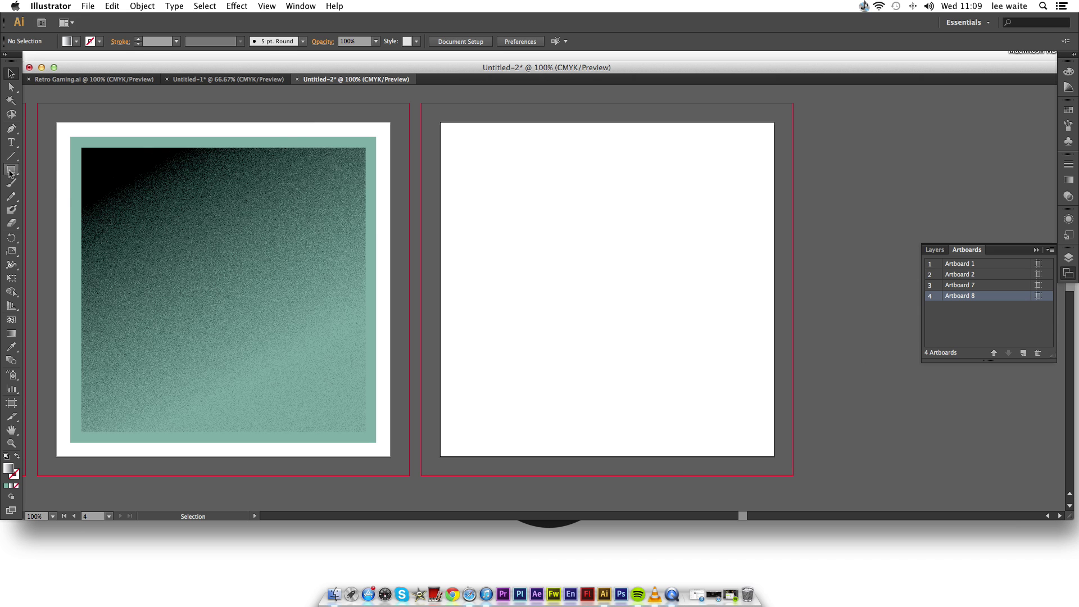
- Draw a closed, curved leaf-like shape with the Pen tool on the new artboard and select it
click(12, 132)
click(569, 183)
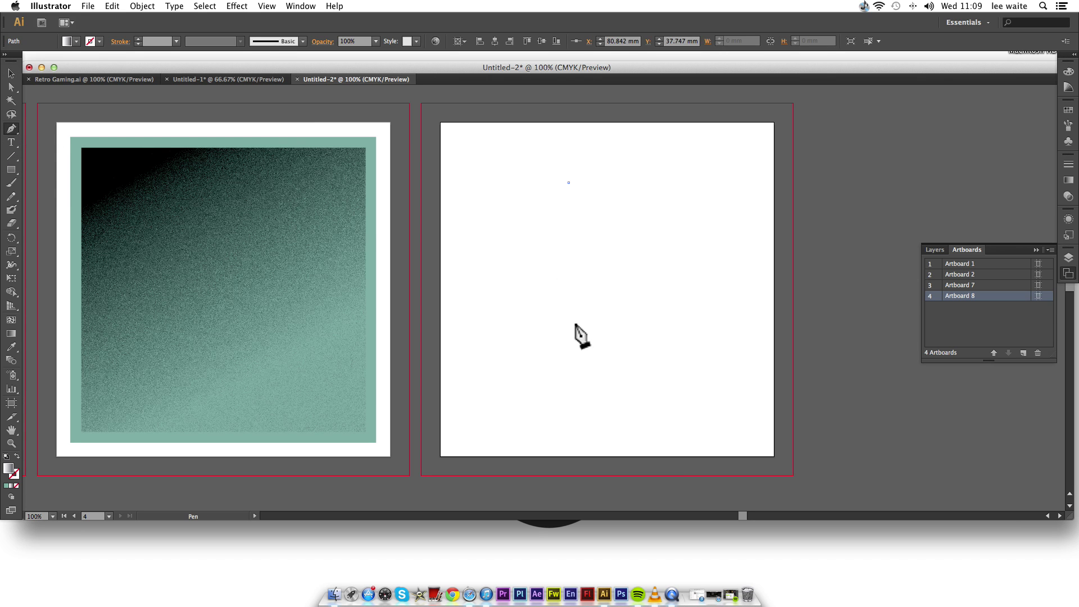
drag(580, 322, 702, 381)
click(580, 323)
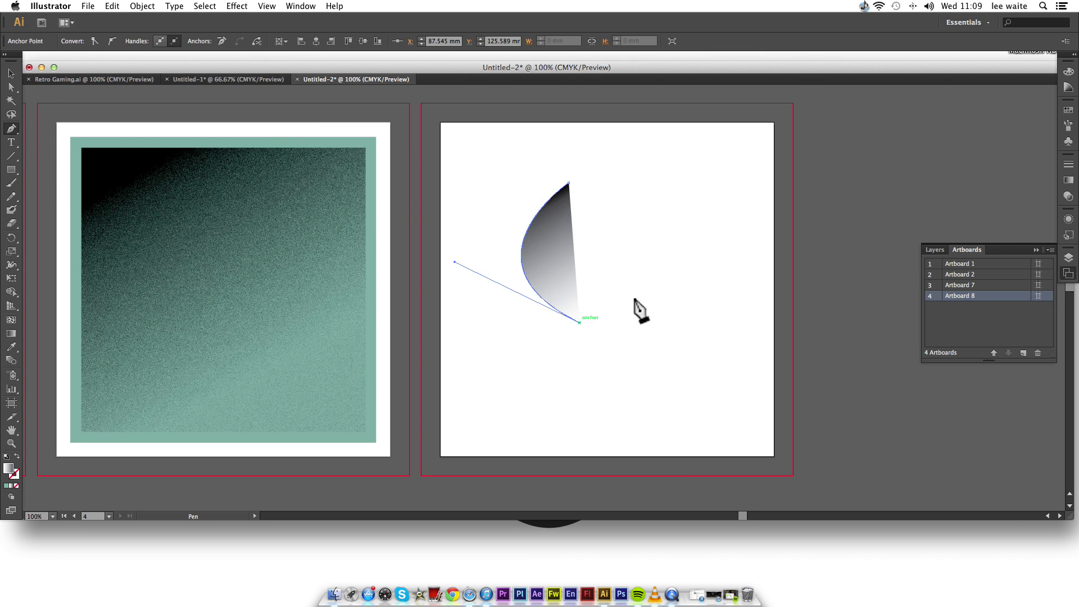
drag(652, 281, 710, 330)
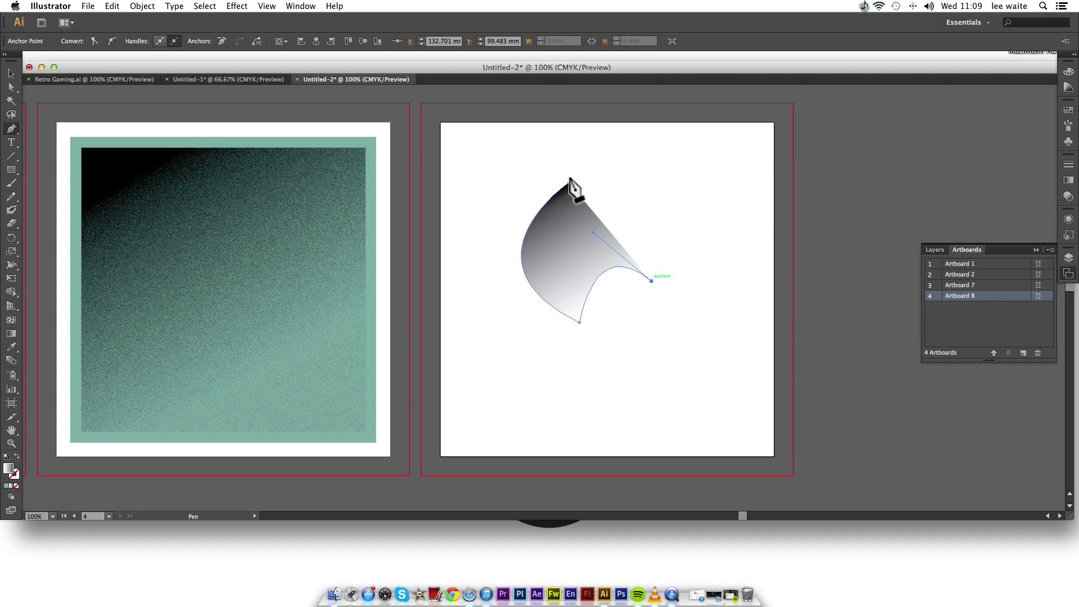
drag(570, 184, 502, 243)
key(v)
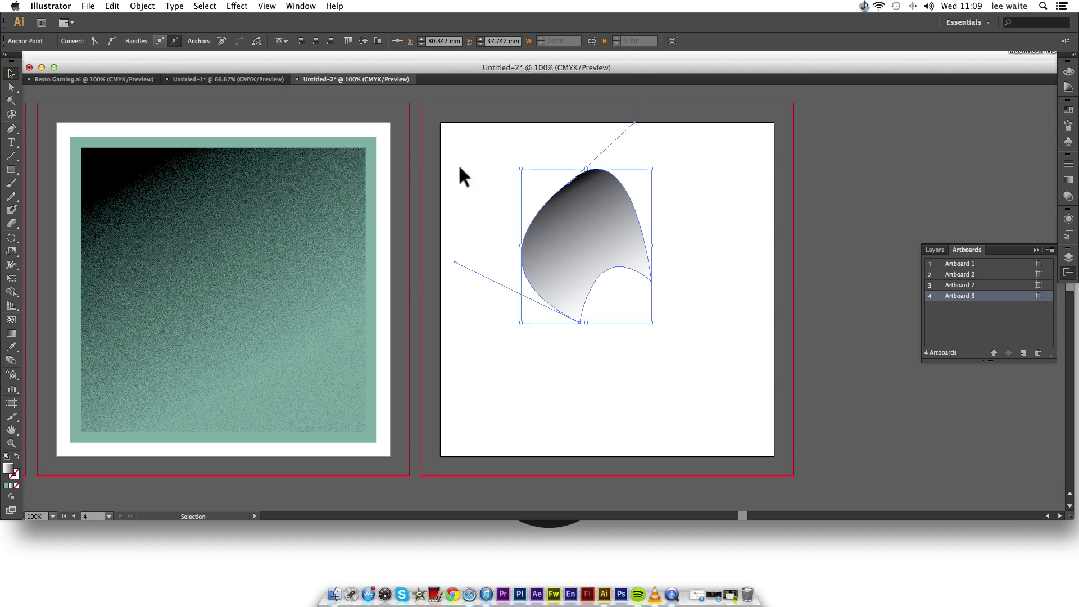
click(718, 234)
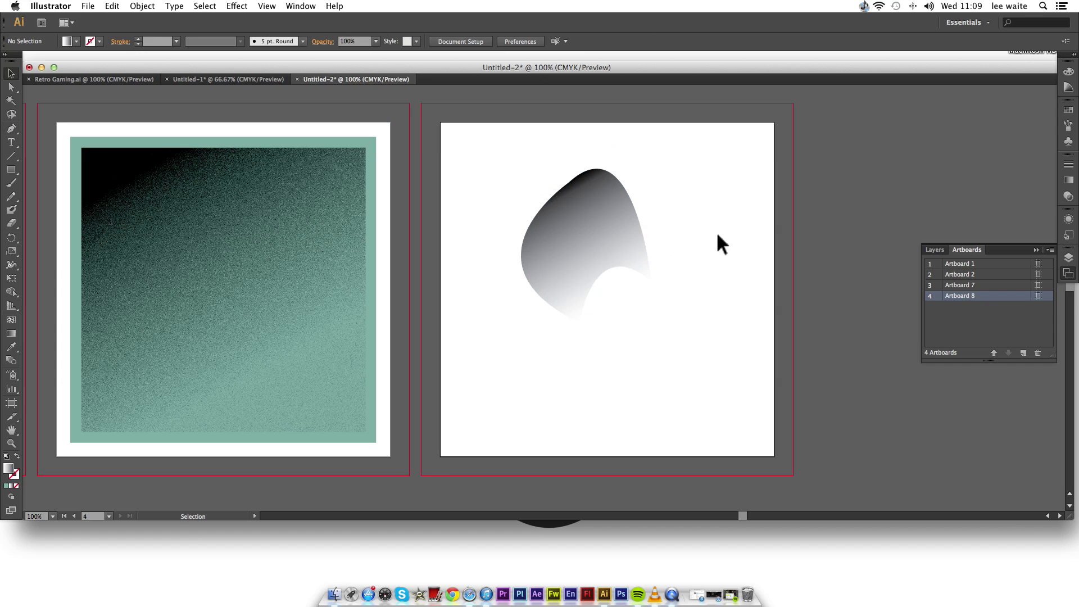
click(640, 239)
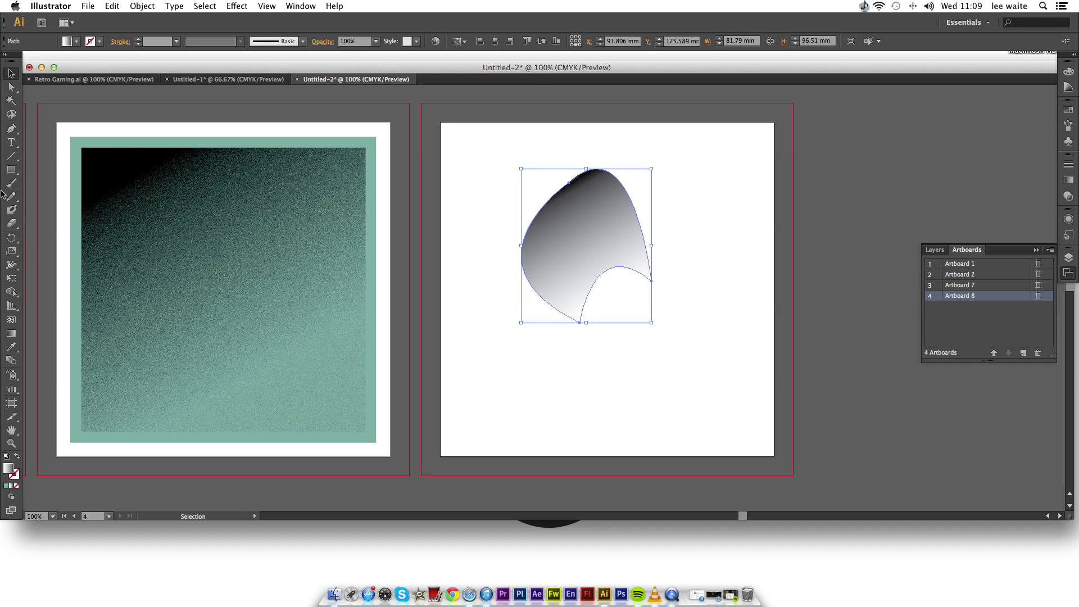
- Fill the curved shape with solid green and draw a square covering it
click(8, 485)
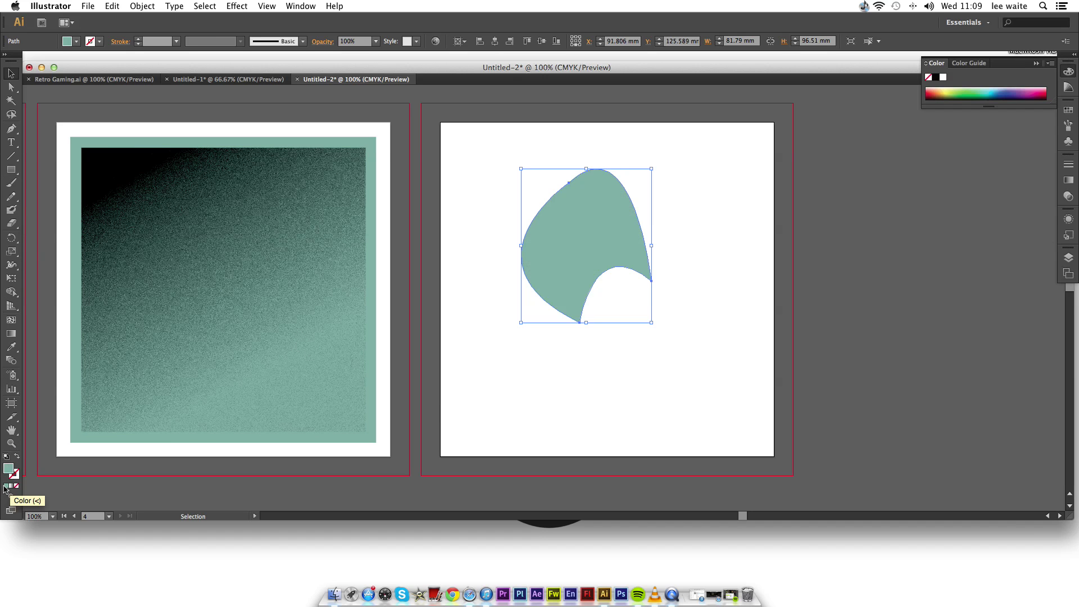
click(566, 398)
click(11, 169)
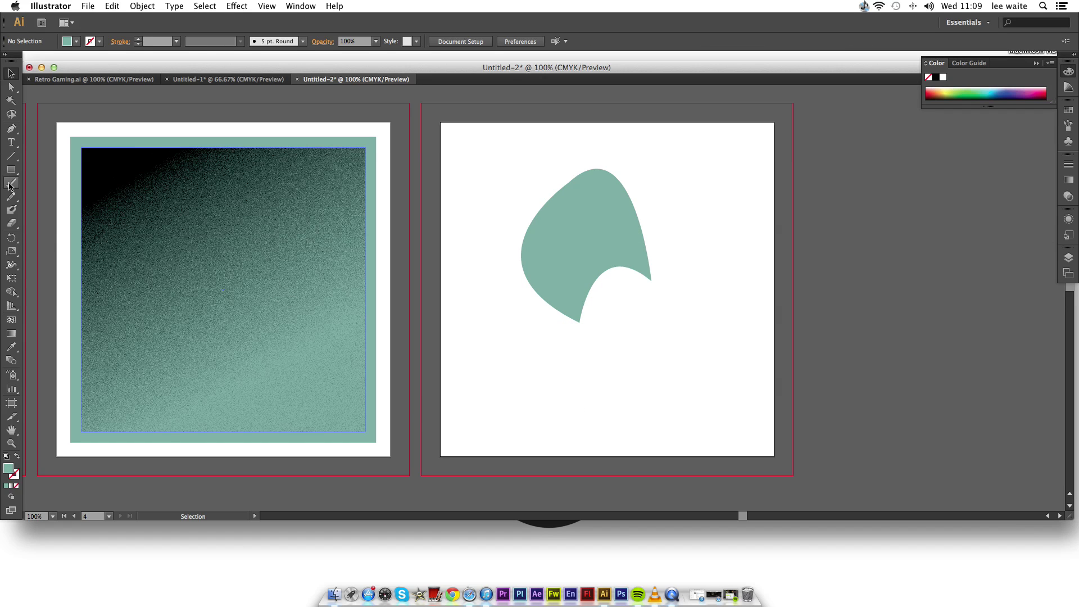
drag(500, 148, 705, 366)
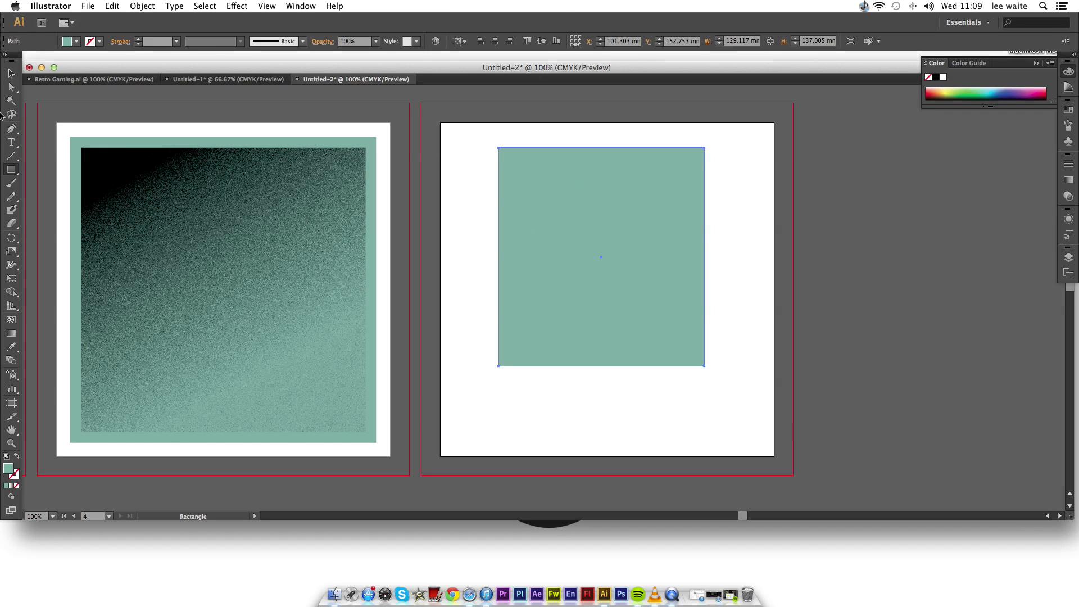
- Send the square backward behind the curved shape, then reselect the curved shape
click(10, 73)
right_click(671, 348)
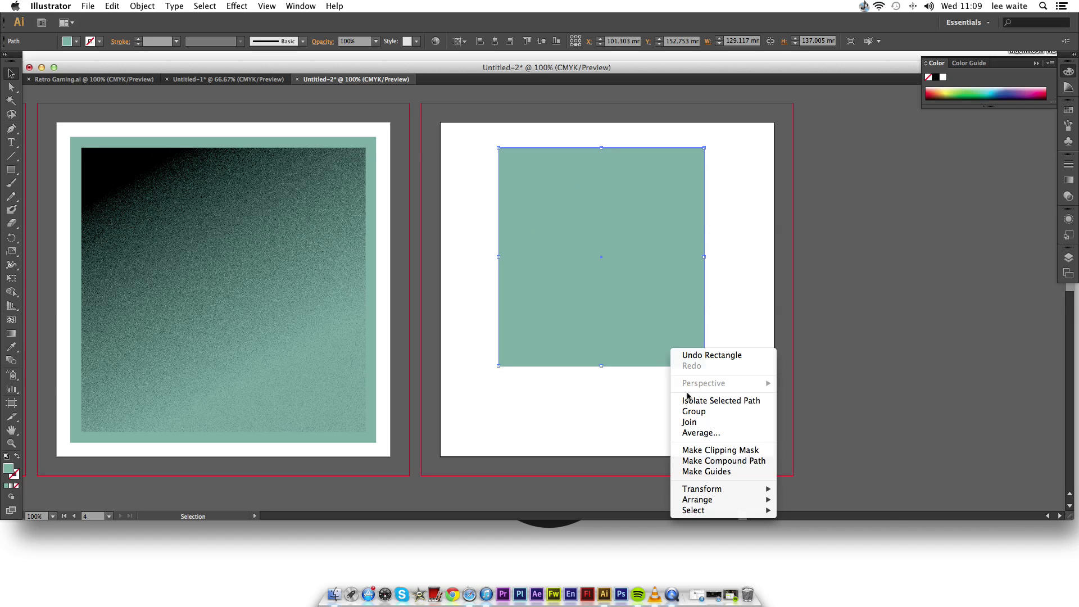
mouse_move(726, 503)
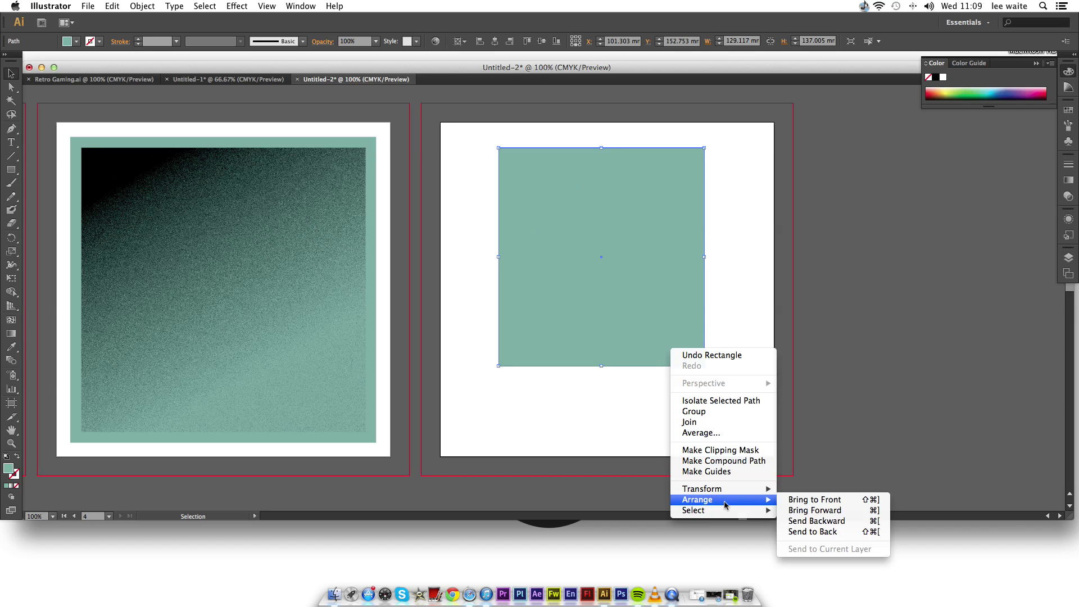
click(799, 525)
click(791, 335)
click(595, 231)
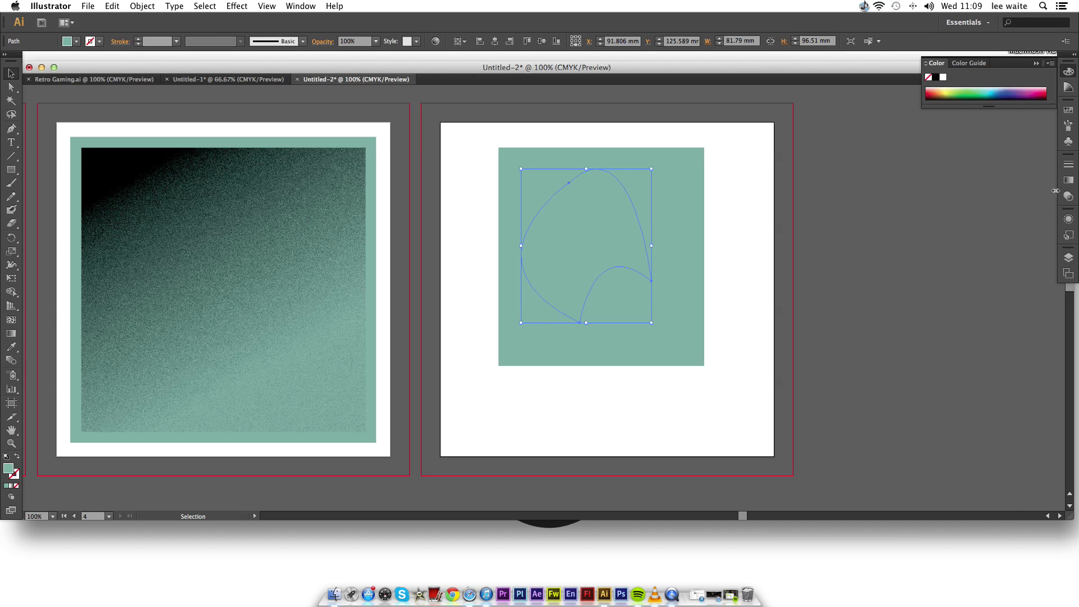
- Fill the curved shape with a linear black-to-white gradient at a 135° angle
click(1031, 529)
click(1026, 444)
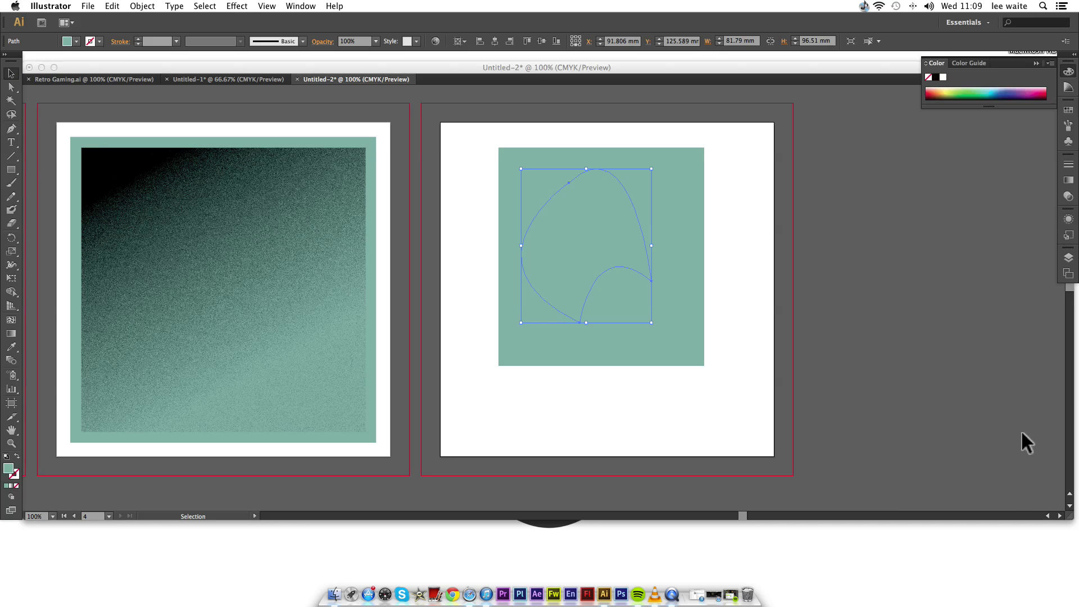
click(1069, 180)
click(1005, 234)
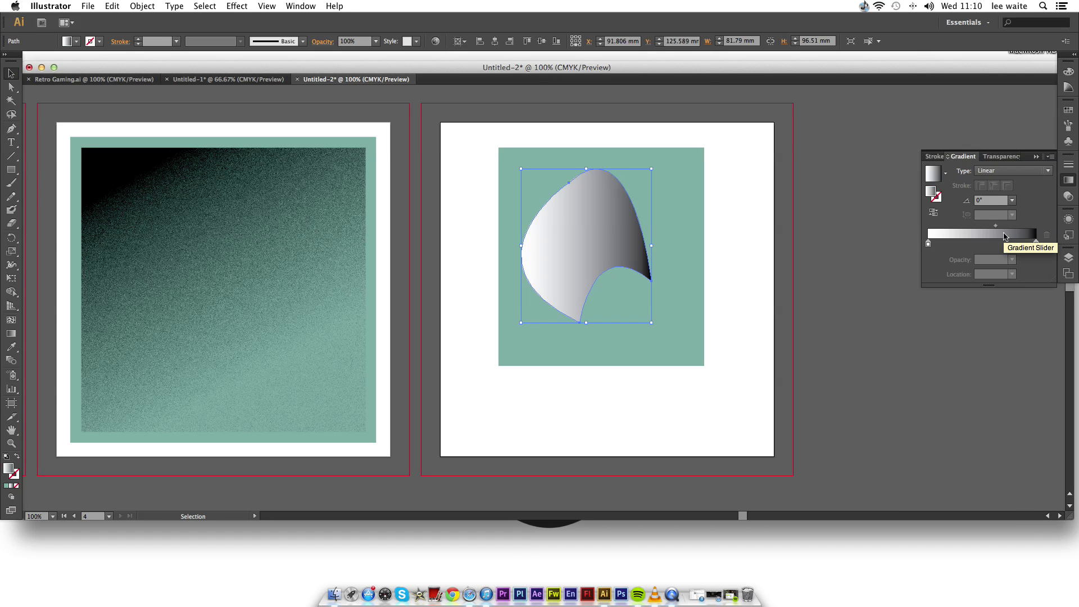
click(1013, 201)
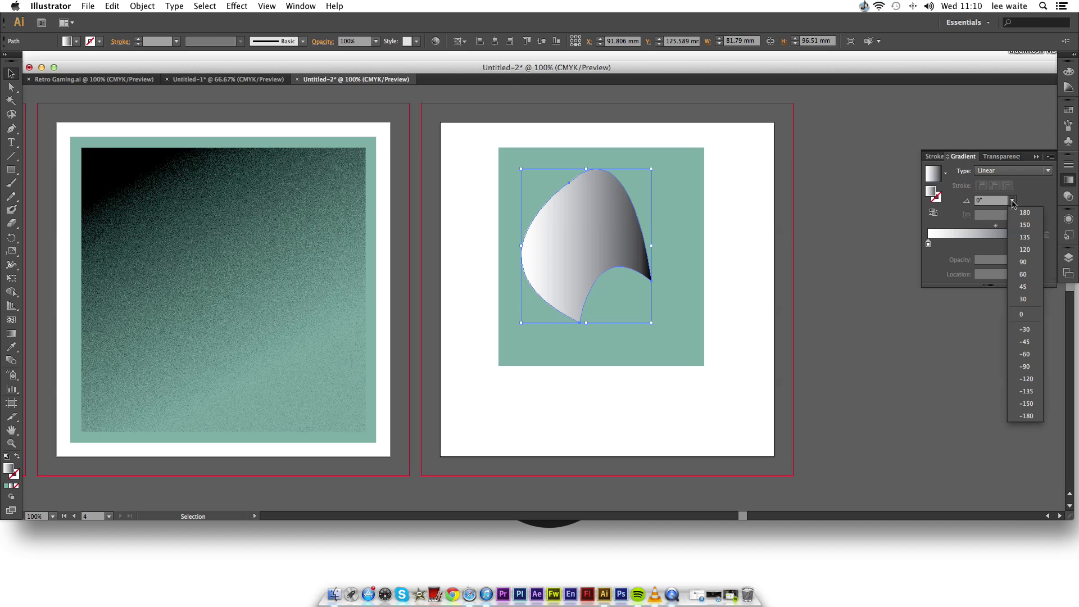
click(1025, 237)
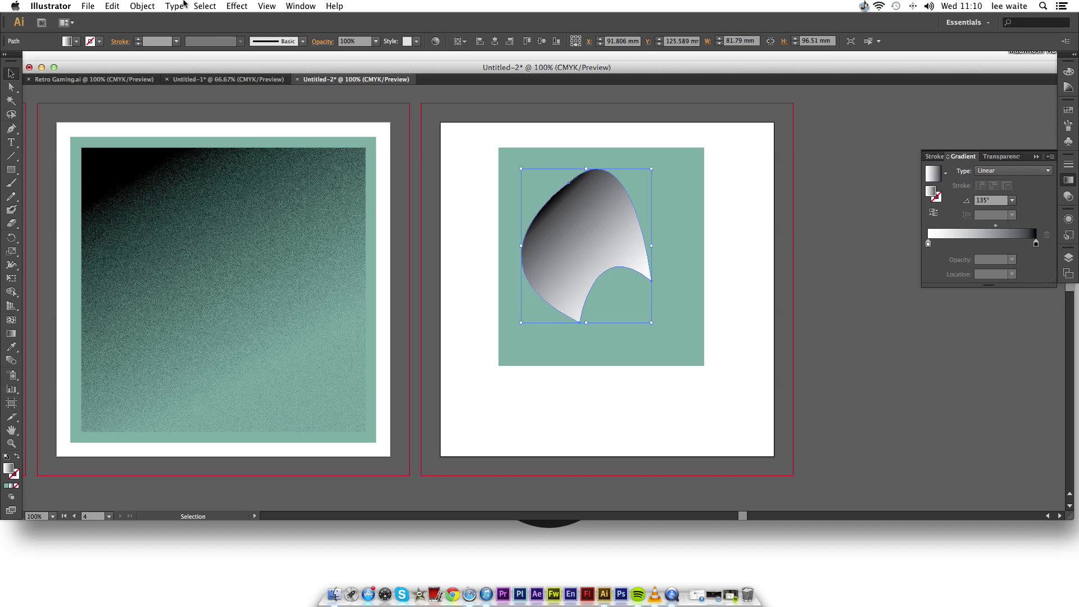
- Apply the Stippled Grain texture effect to the gradient shape
click(236, 6)
mouse_move(299, 285)
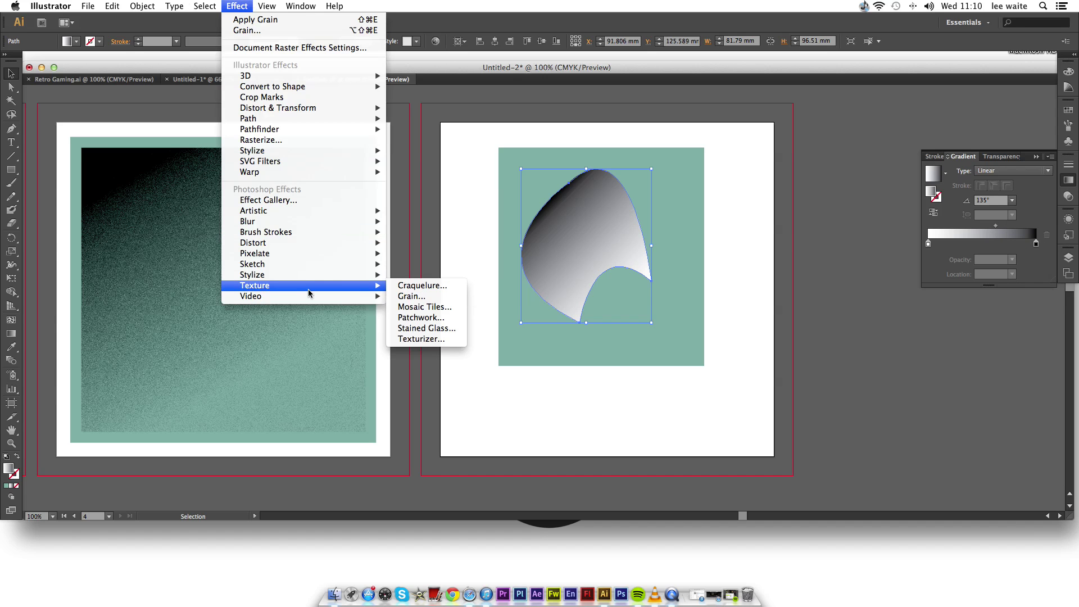
click(403, 297)
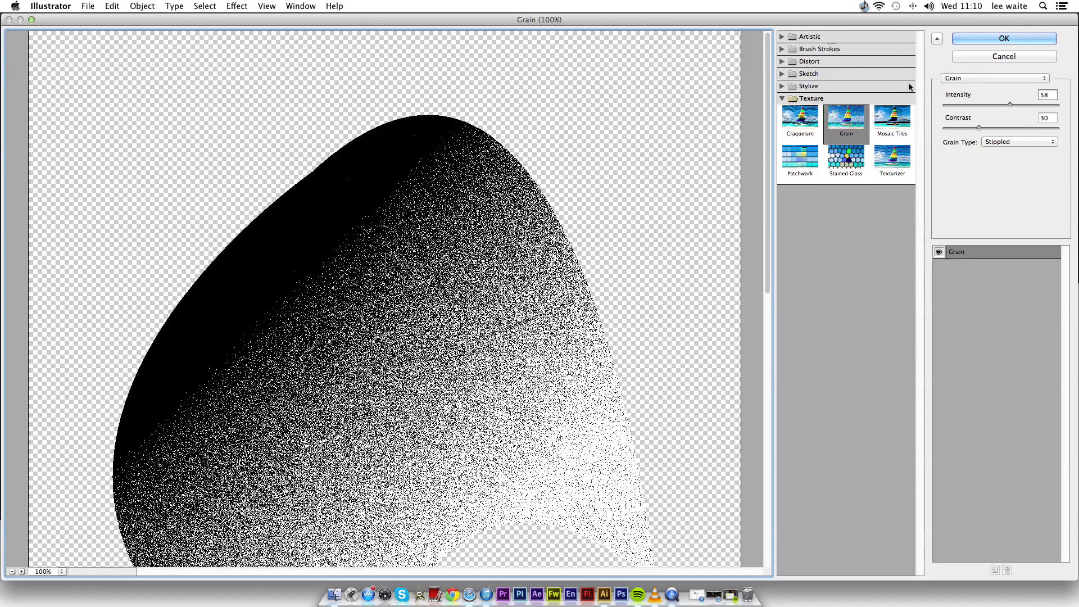
click(975, 40)
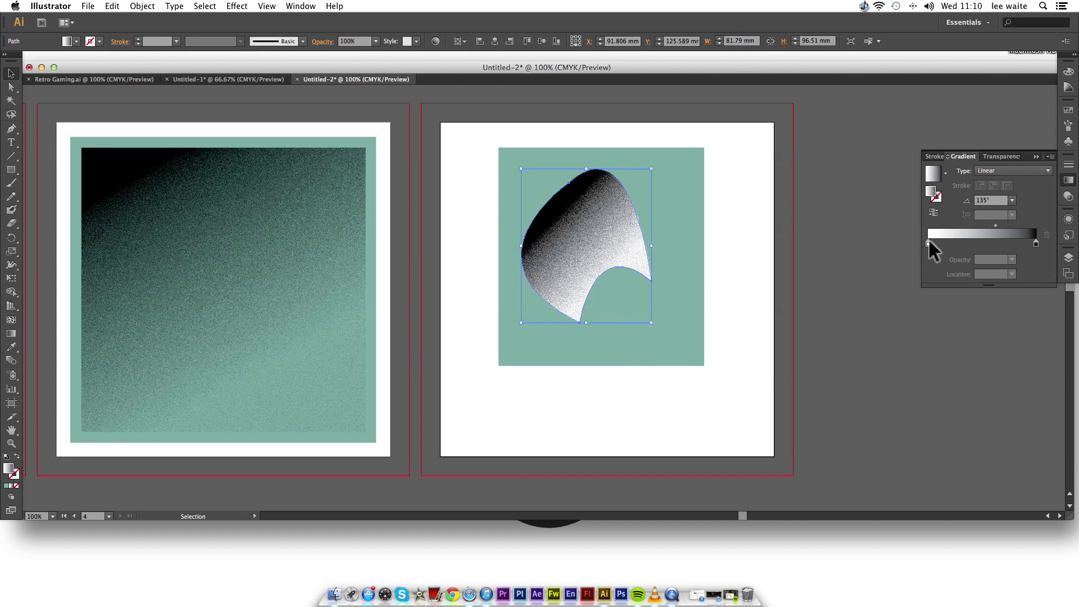
- Set the grainy curved shape's blend mode to Multiply
click(1011, 157)
click(972, 173)
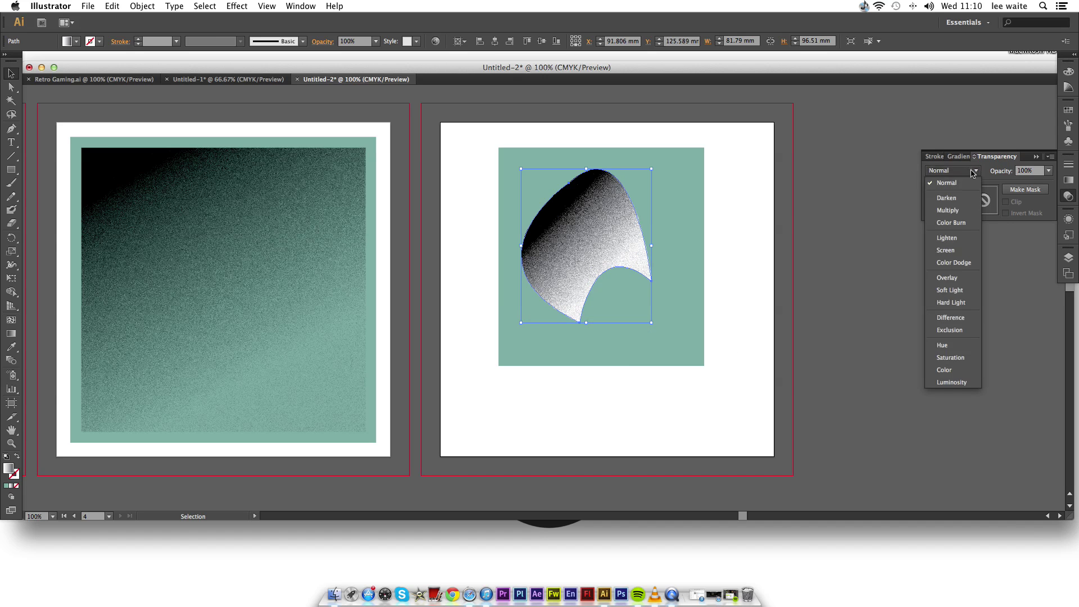
click(958, 211)
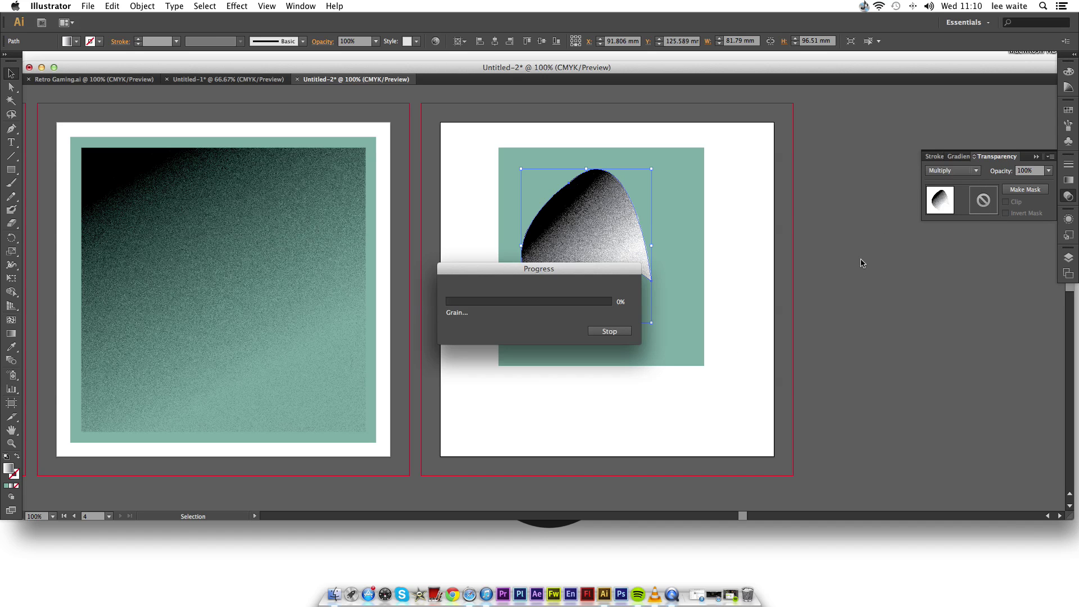
click(838, 289)
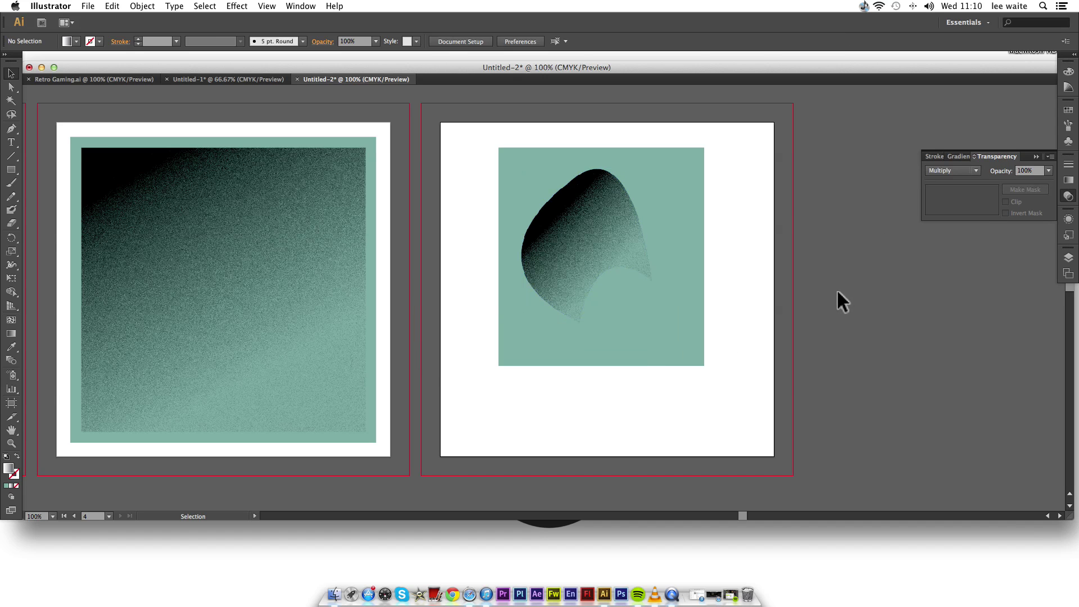
click(646, 245)
click(887, 217)
- Lower the curved shape's opacity to 40% and deselect to view the result
click(621, 239)
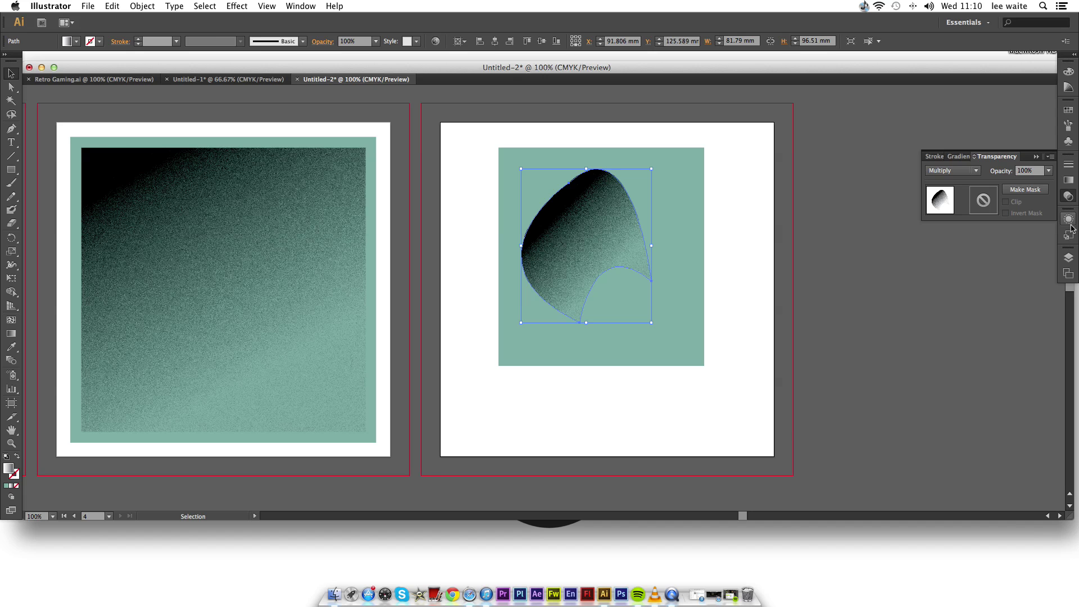
click(1049, 171)
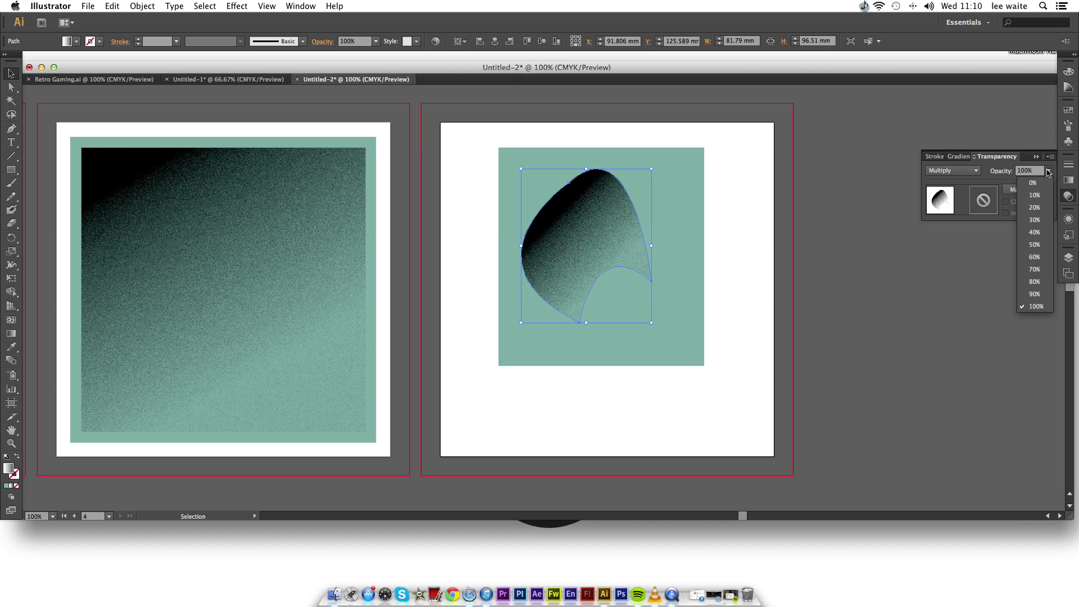
key(Escape)
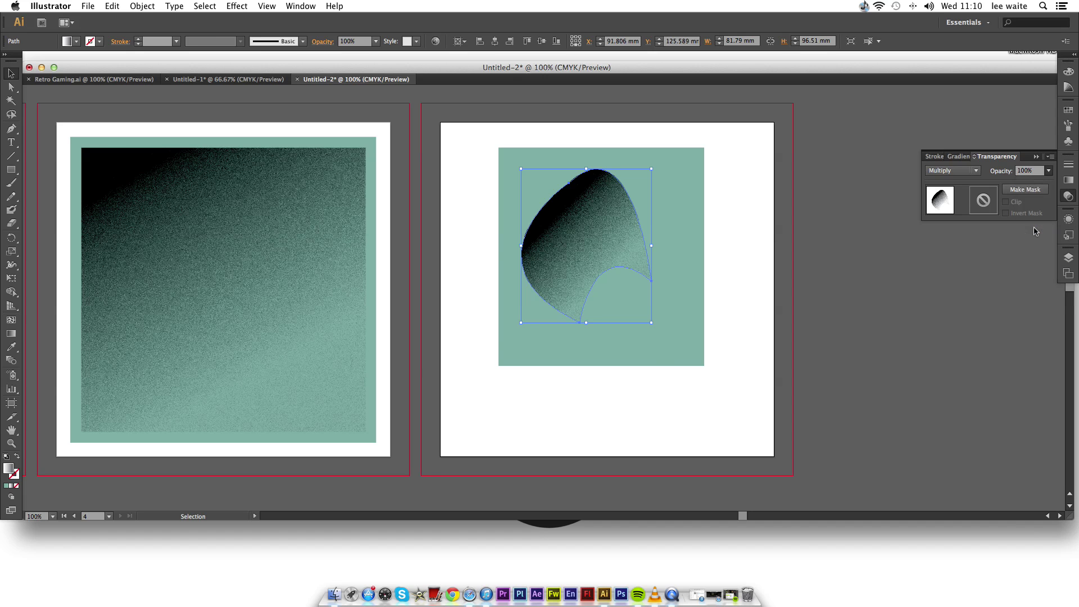
click(839, 265)
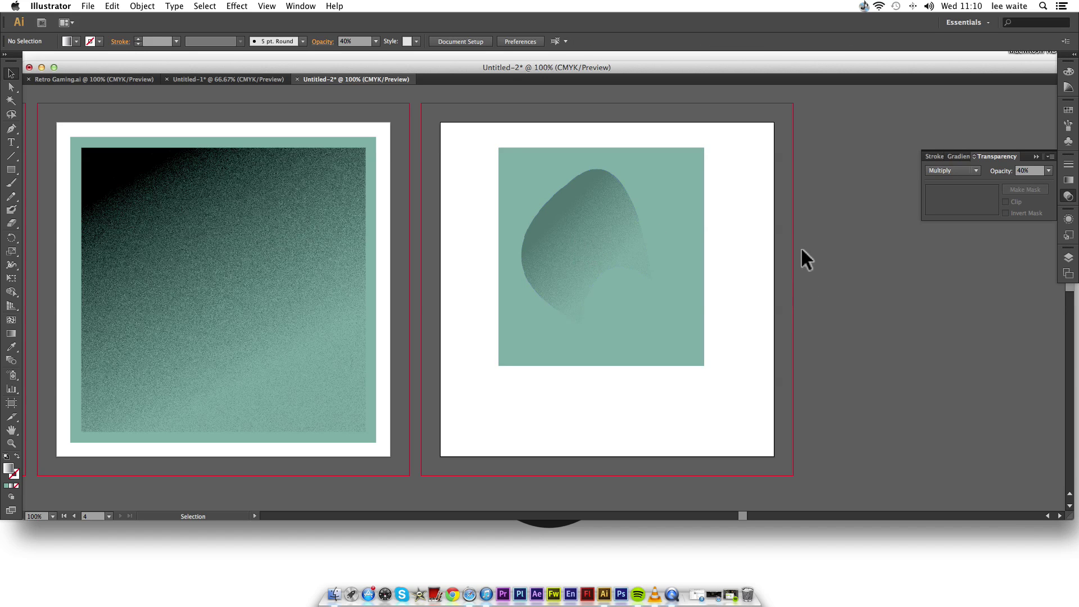
scroll(802, 241, left, 6)
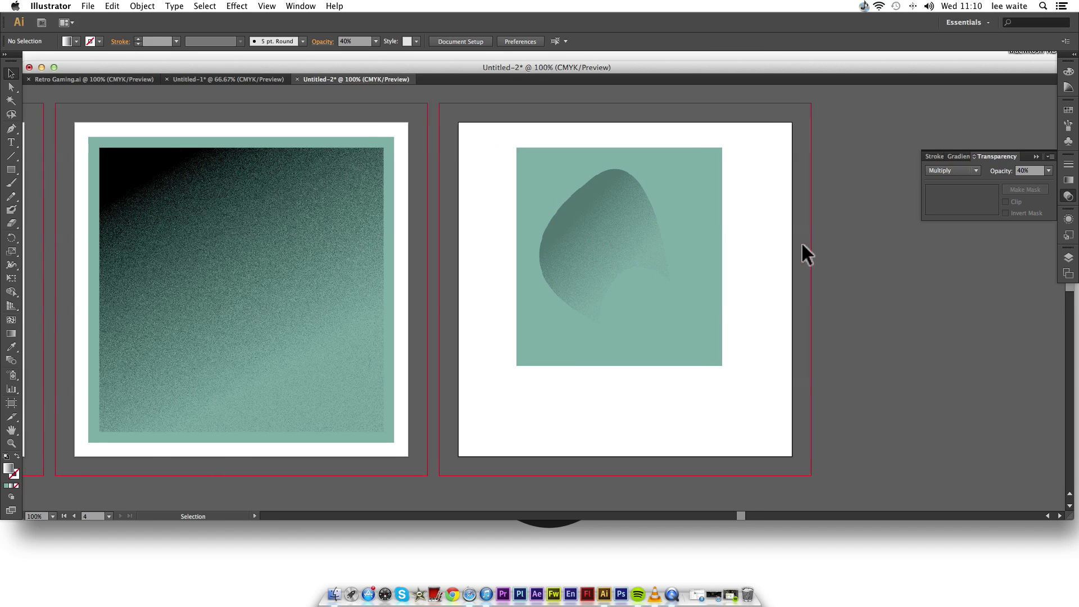